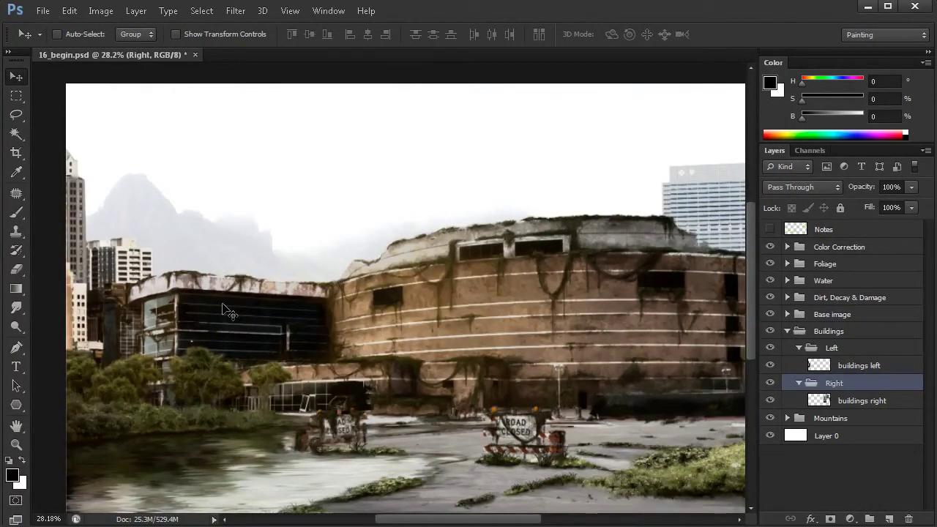
drag(534, 324, 551, 334)
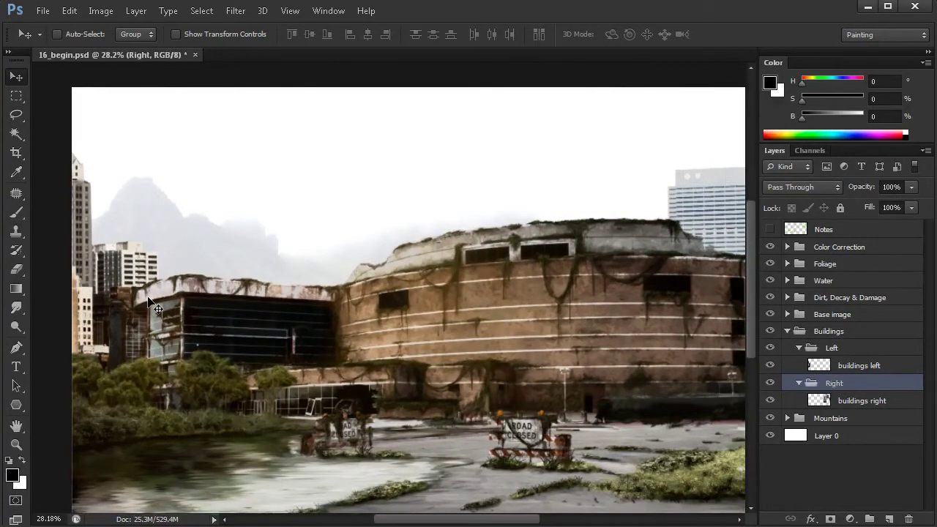
drag(144, 249, 158, 245)
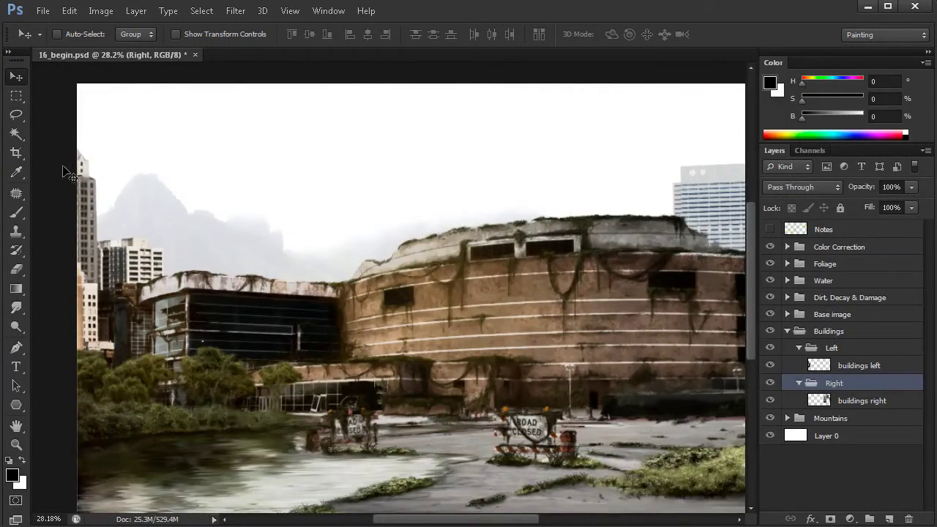
drag(470, 311, 490, 309)
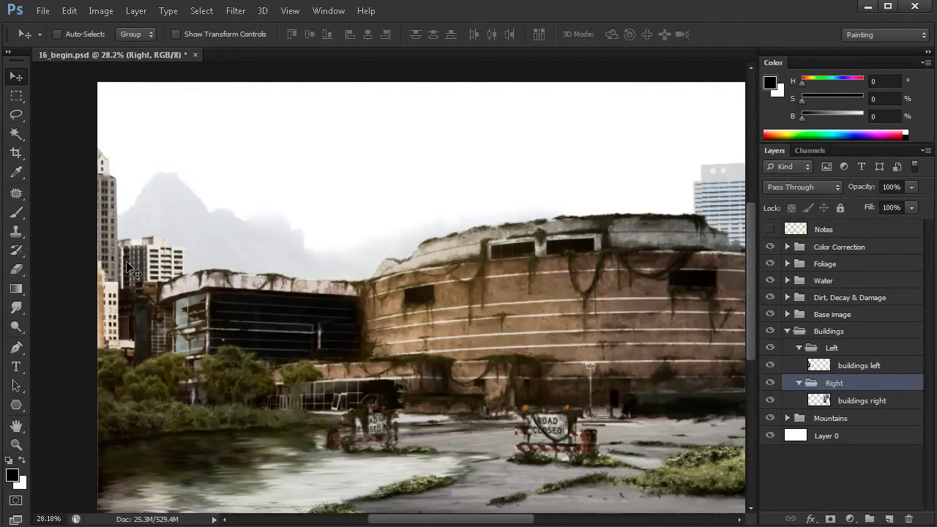
drag(590, 300, 425, 313)
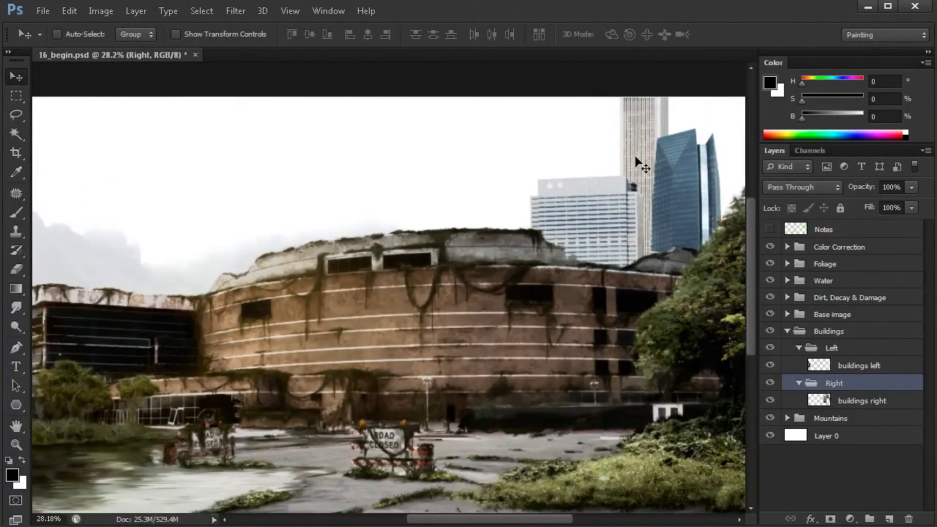
drag(306, 273, 414, 288)
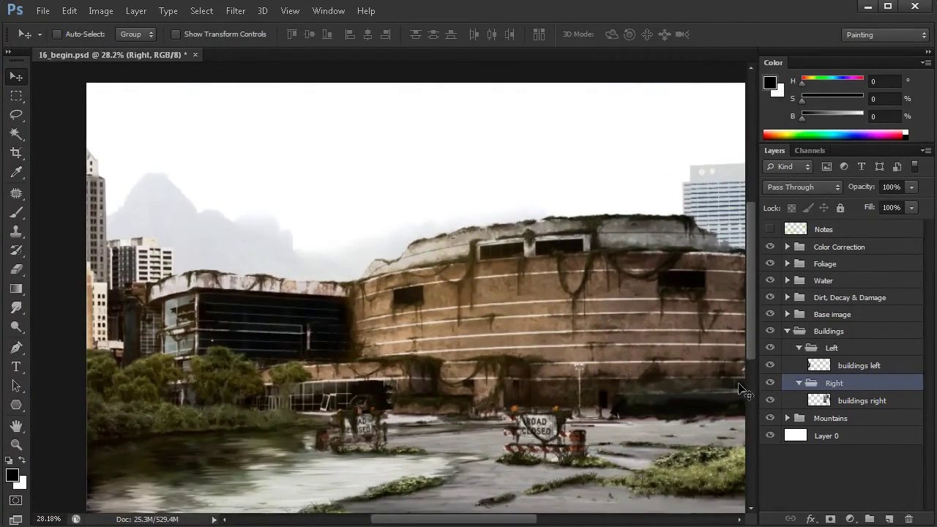
Step: Convert the "buildings left" layer in the Left group to a smart object
click(852, 350)
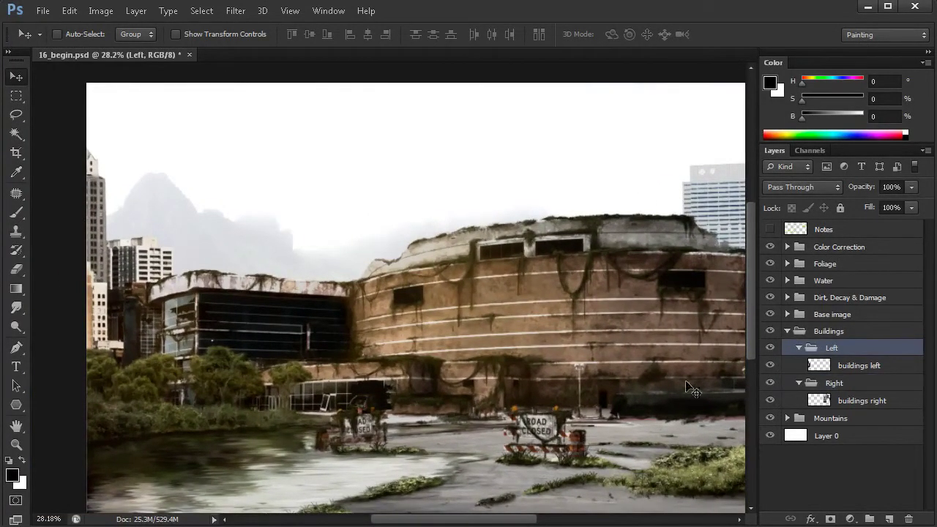
click(862, 369)
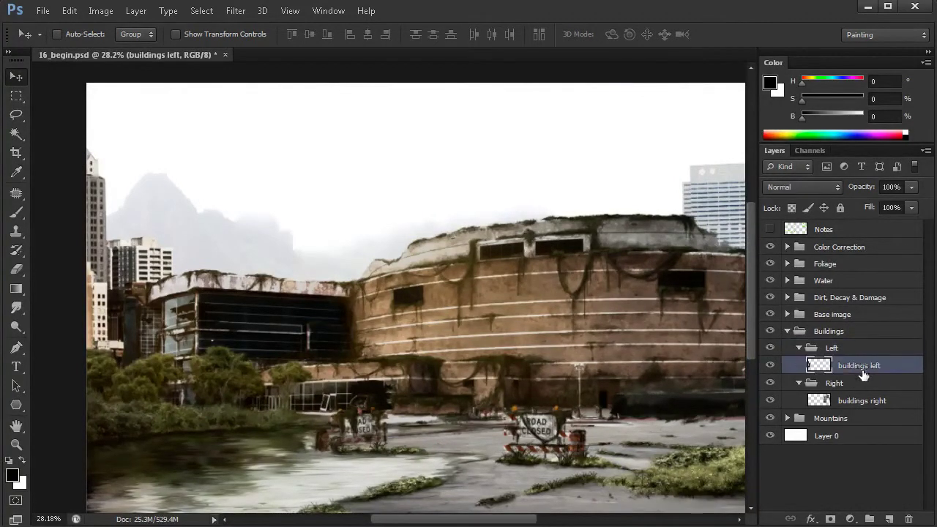
drag(336, 320, 353, 324)
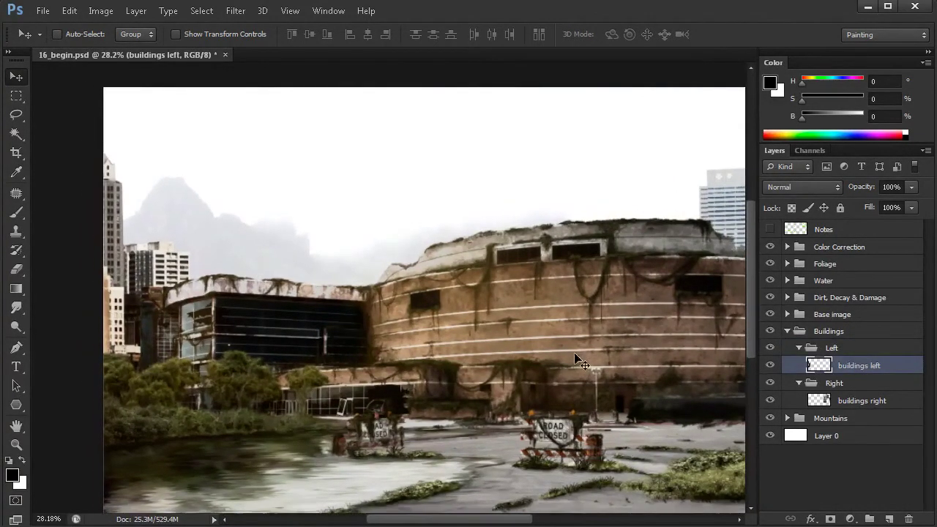
right_click(855, 367)
click(758, 334)
Step: Apply a Gaussian Blur smart filter with a 3-pixel radius to the "buildings left" layer
scroll(189, 269, up, 1)
scroll(189, 269, up, 1)
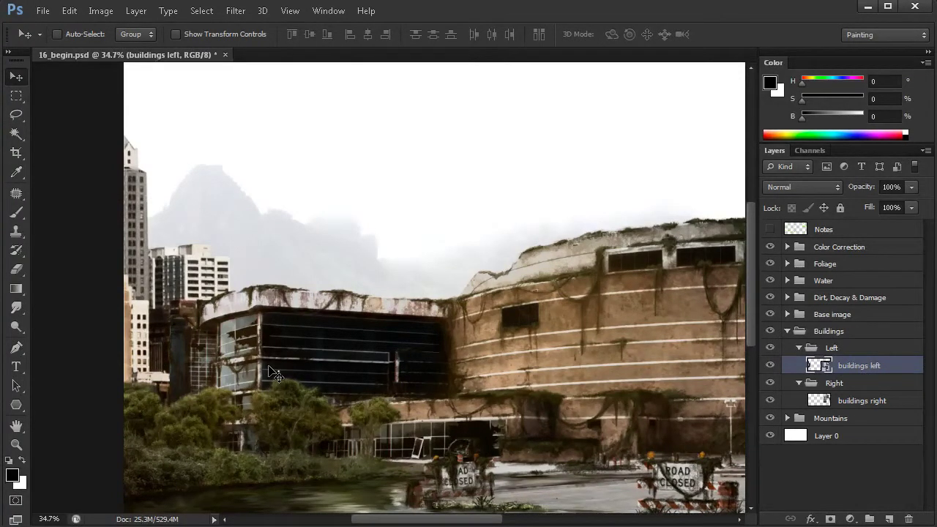
click(235, 10)
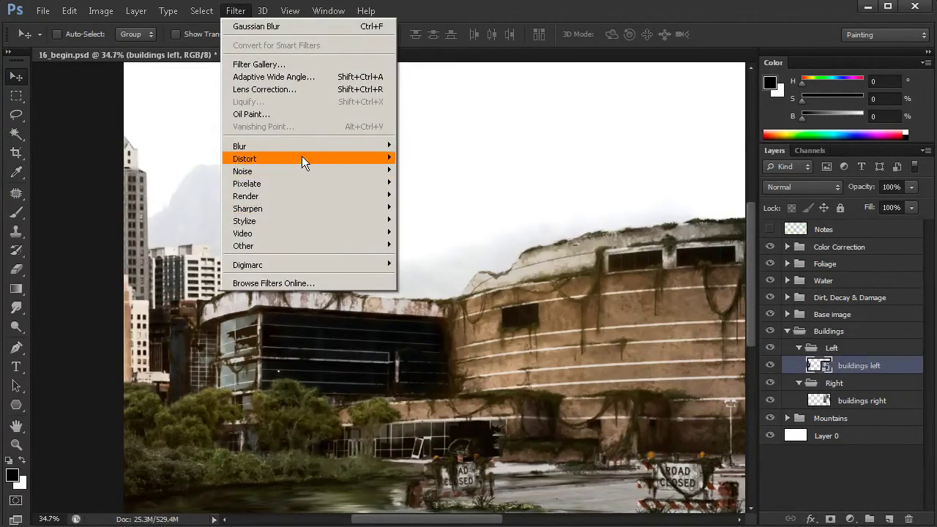
mouse_move(384, 146)
click(433, 239)
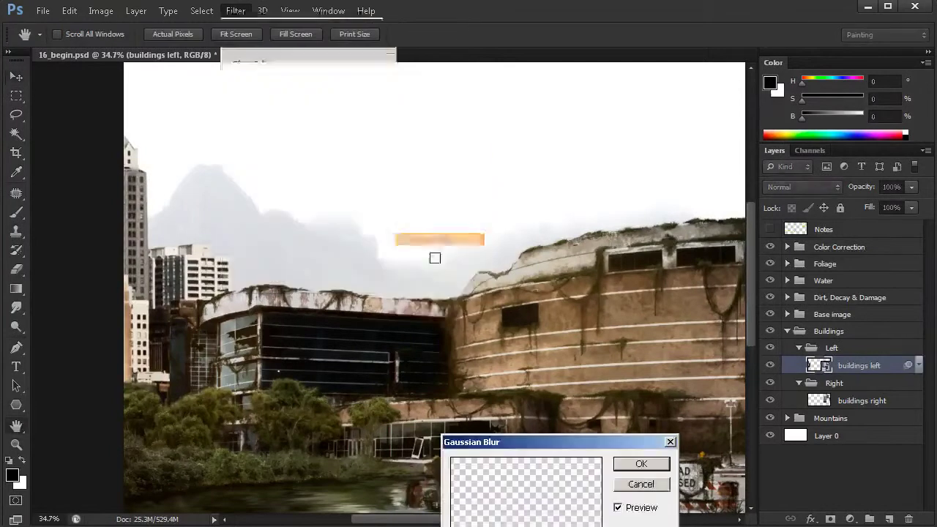
drag(520, 443, 422, 153)
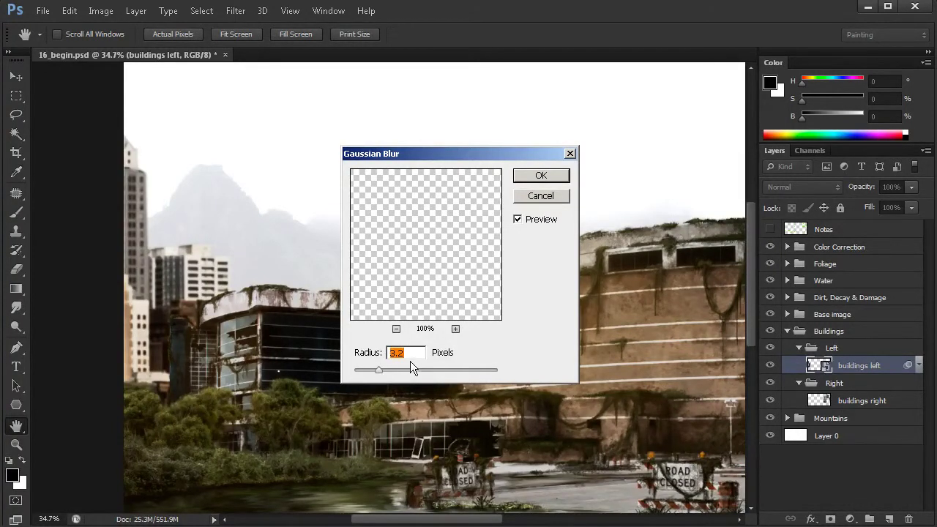
text(3)
click(539, 176)
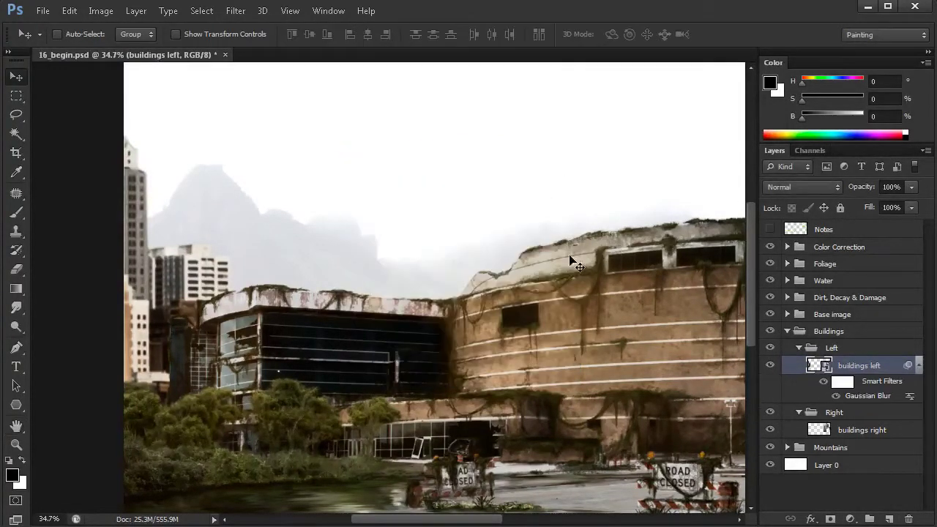
Step: Collapse the smart filter list beneath the "buildings left" layer
scroll(604, 369, right, 2)
scroll(604, 368, up, 1)
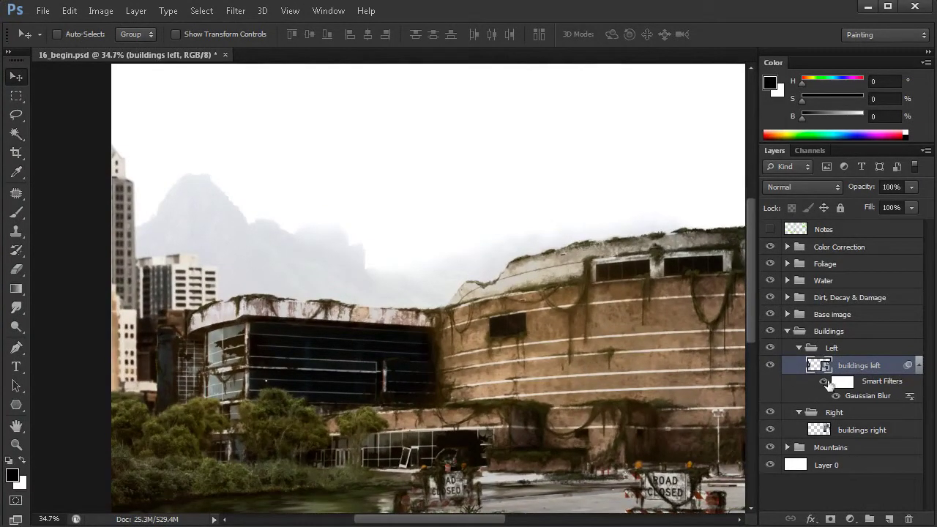
click(918, 366)
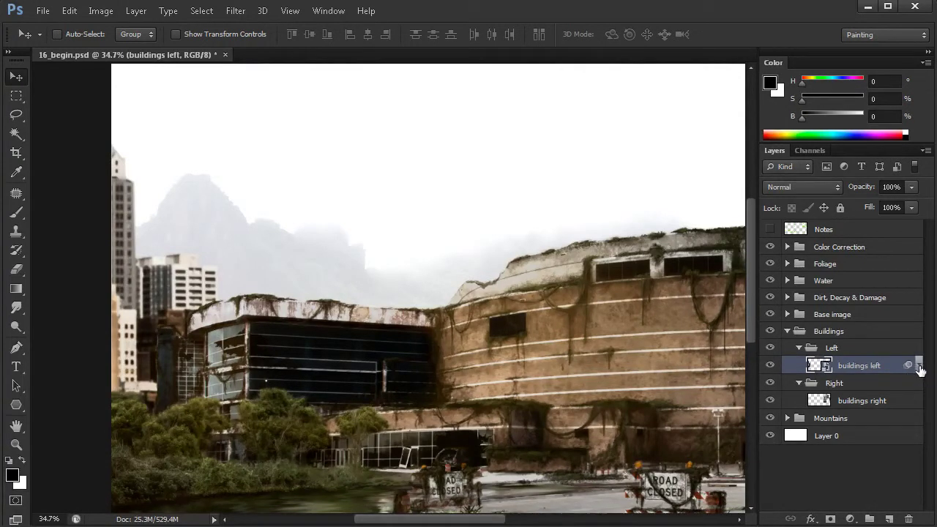
click(917, 367)
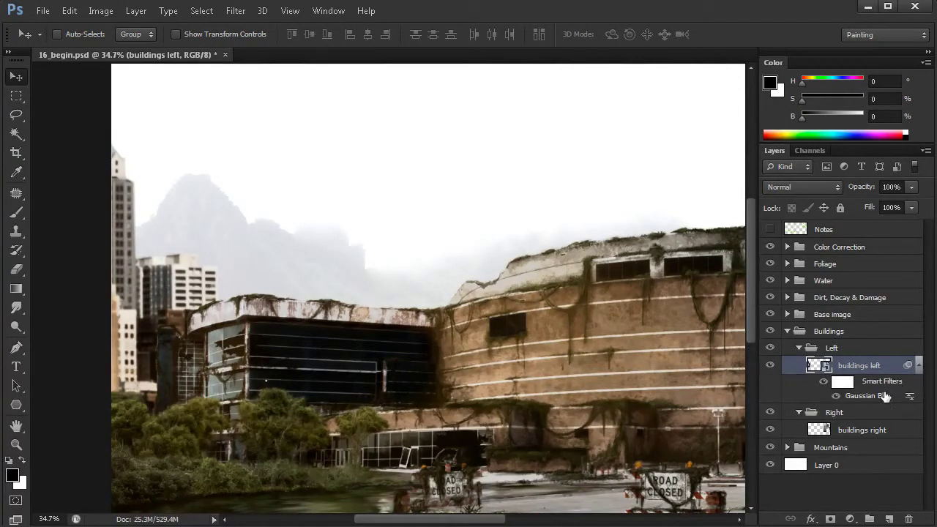
click(919, 366)
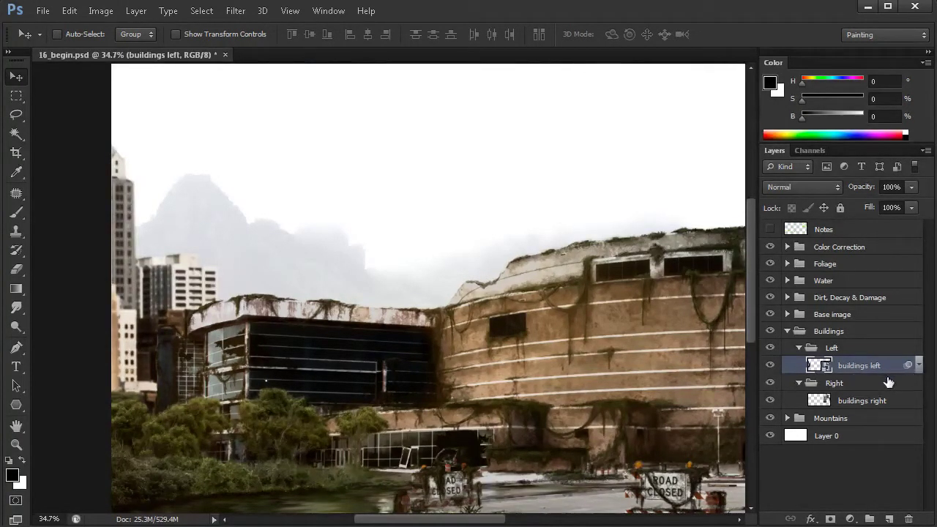
Step: Add a solid color fill layer in dark brown (#2f271c) above the "buildings left" layer
click(850, 519)
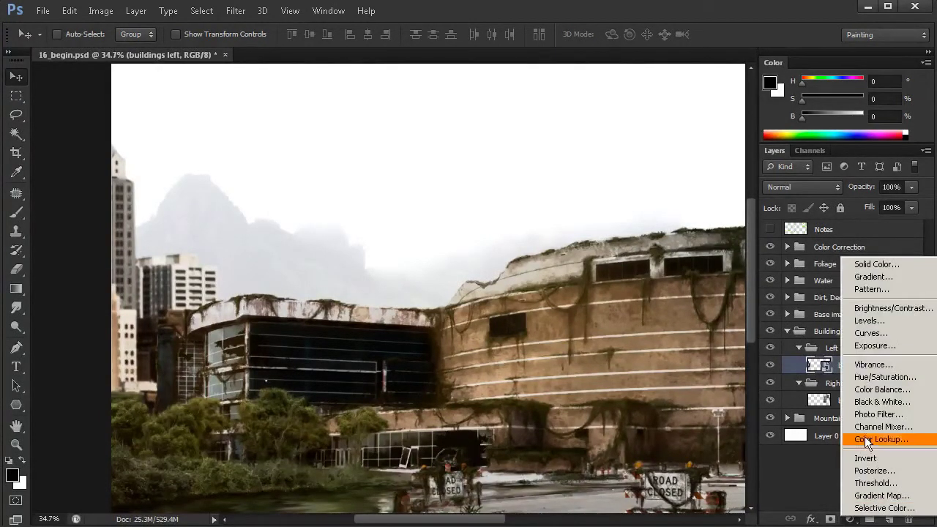
click(880, 266)
drag(523, 209, 623, 177)
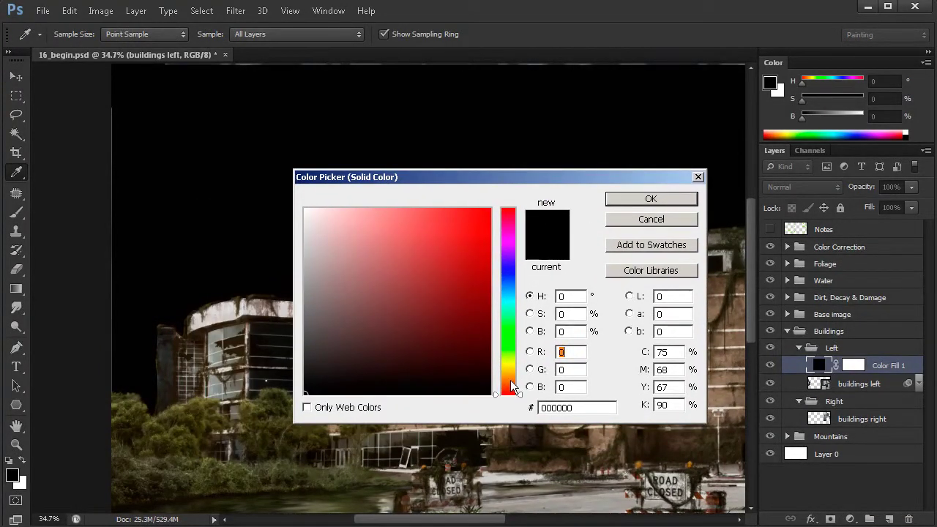
drag(511, 384, 511, 377)
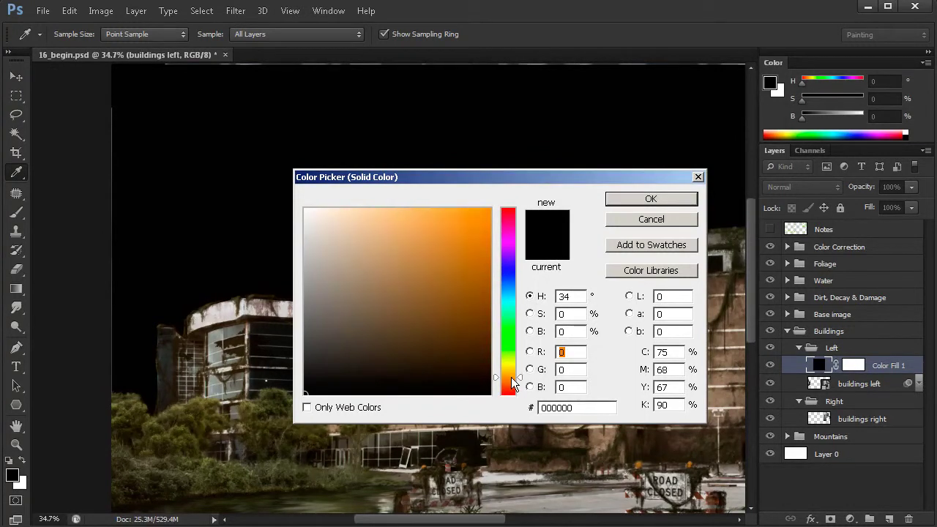
mouse_move(377, 363)
mouse_down()
mouse_move(360, 366)
mouse_move(380, 360)
mouse_up()
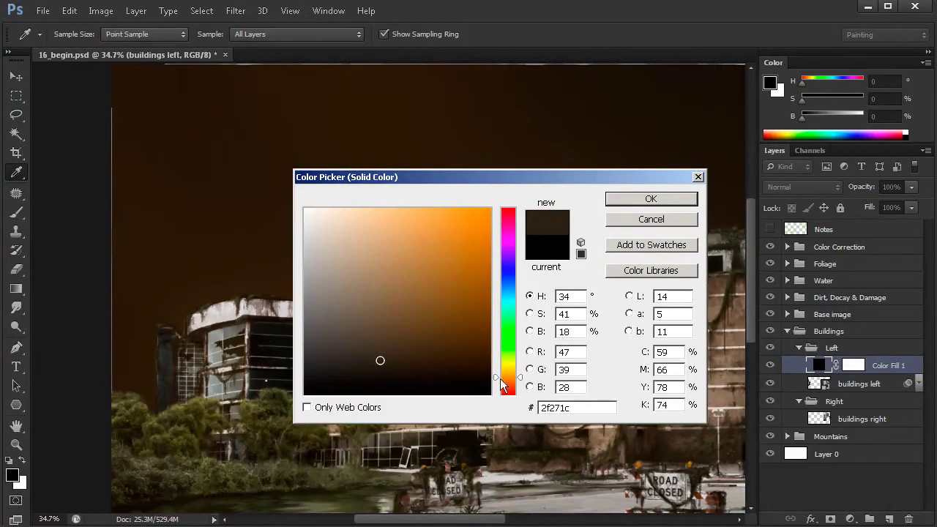
click(650, 199)
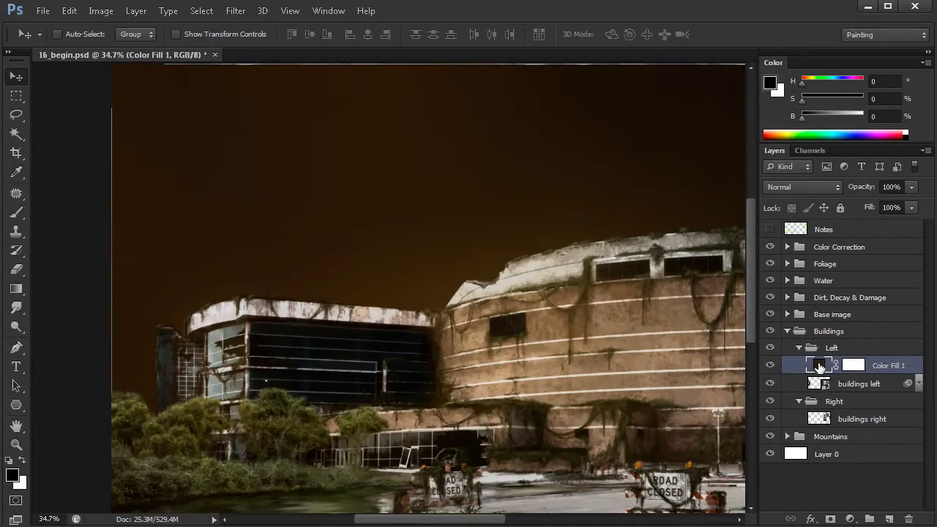
double_click(820, 365)
click(651, 223)
Step: Clip the dark brown fill to the "buildings left" layer and blend it with Multiply at 80% opacity
drag(820, 379, 817, 369)
alt+click(822, 371)
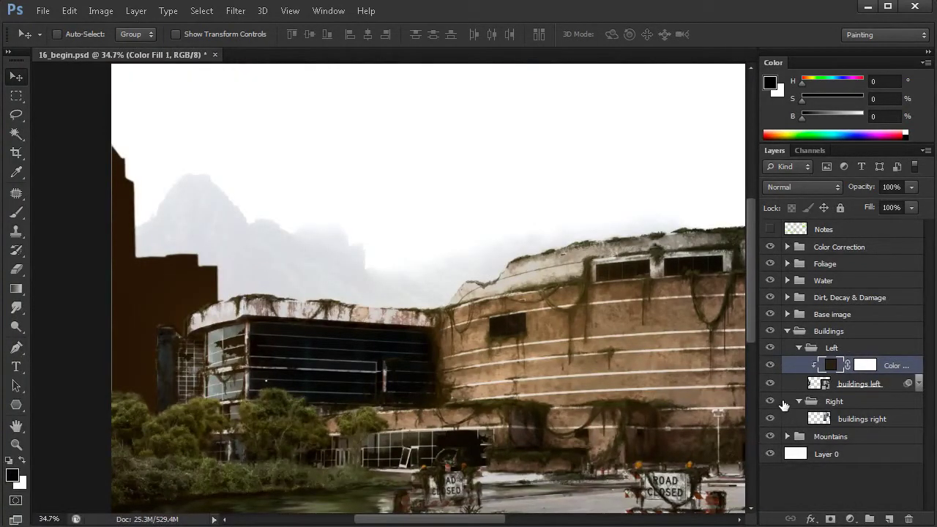
click(800, 190)
scroll(800, 192, up, 1)
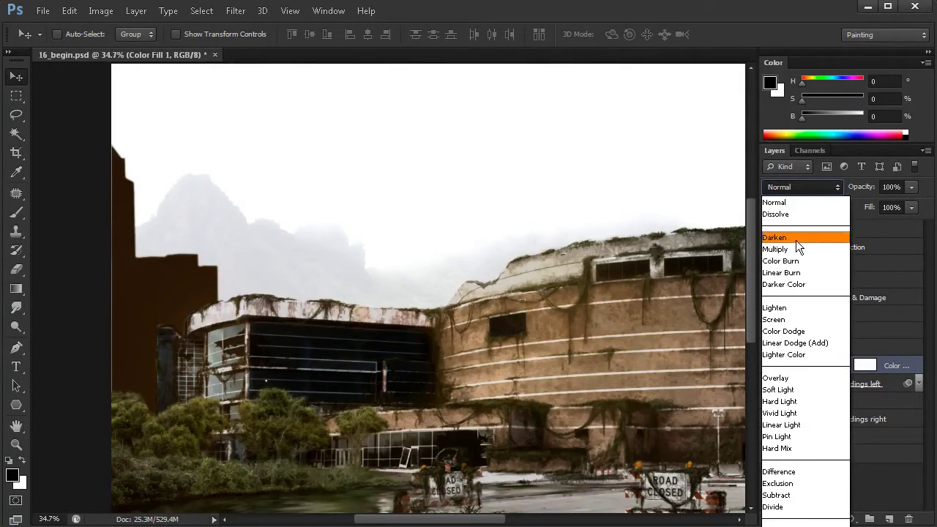
click(797, 250)
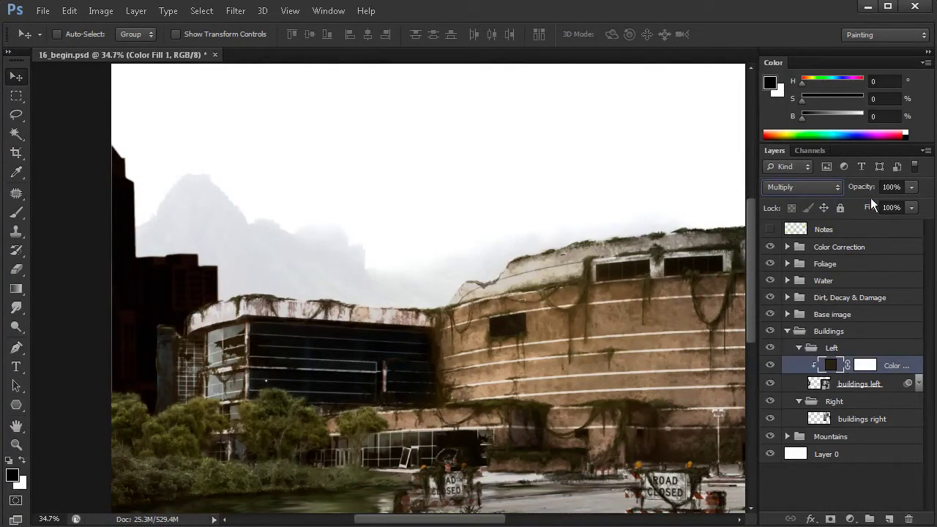
drag(871, 190, 863, 190)
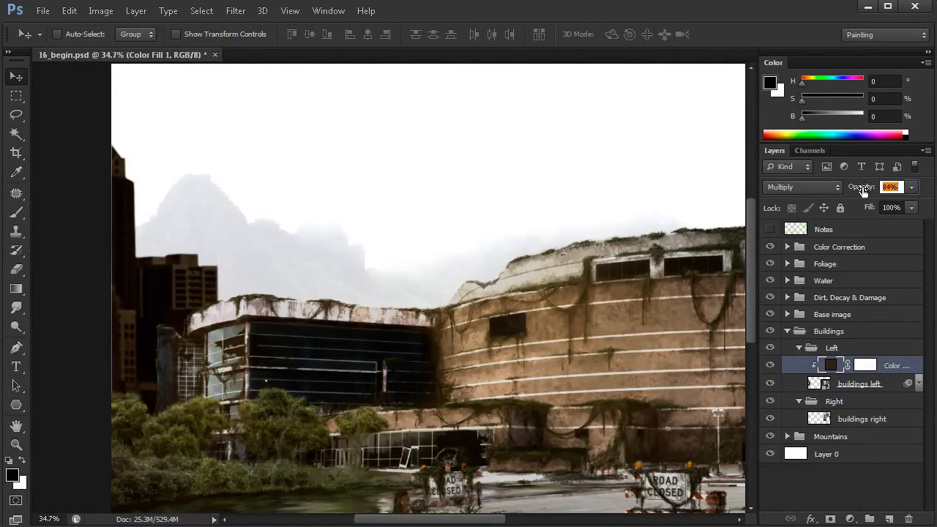
drag(861, 190, 859, 193)
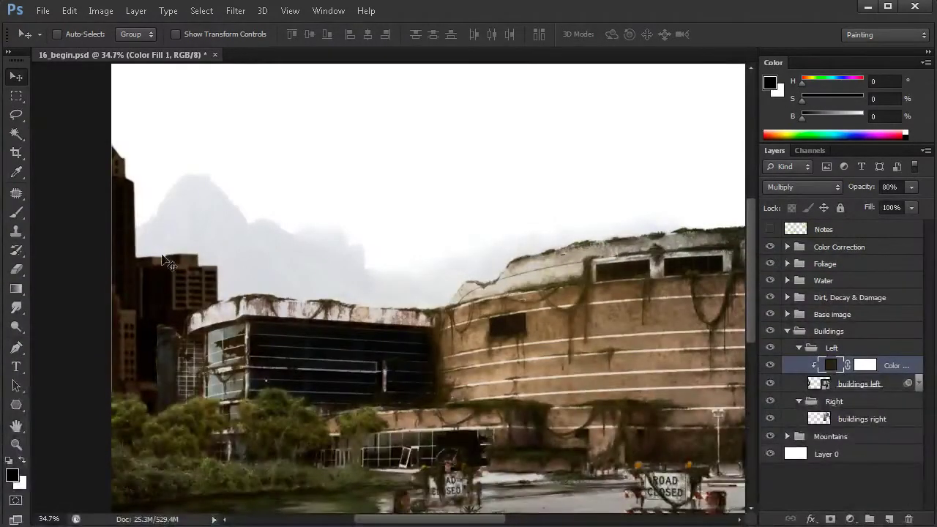
Step: Add a Brightness/Contrast adjustment with contrast -23 above the color fill and clip it to the "buildings left" layer
click(850, 519)
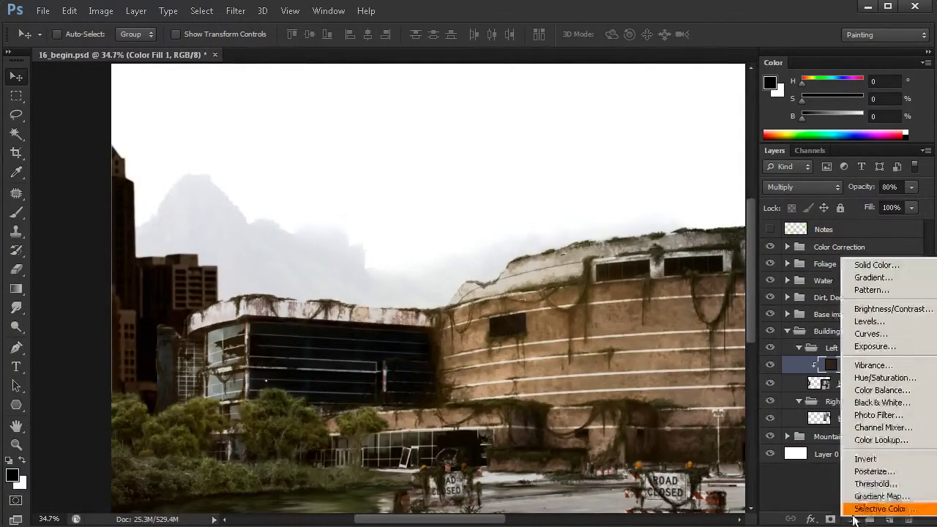
click(871, 308)
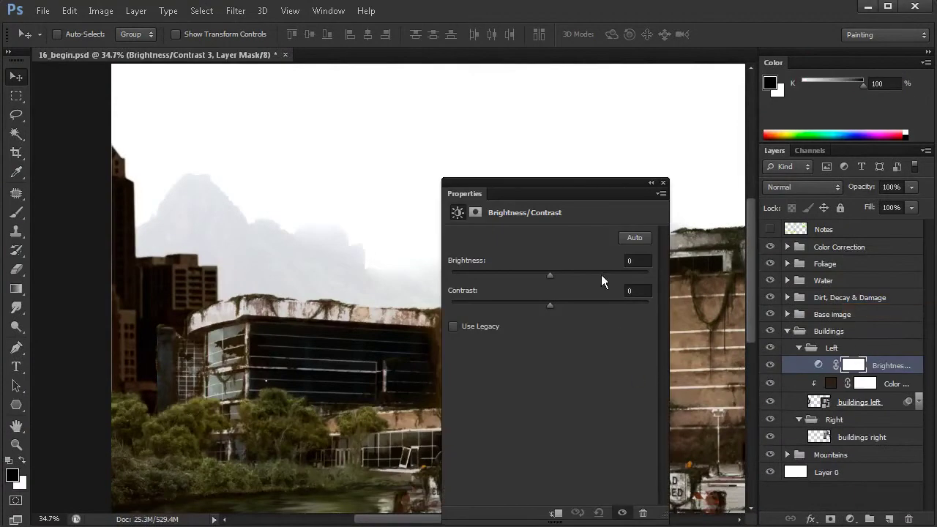
drag(594, 183, 609, 132)
drag(566, 256, 540, 258)
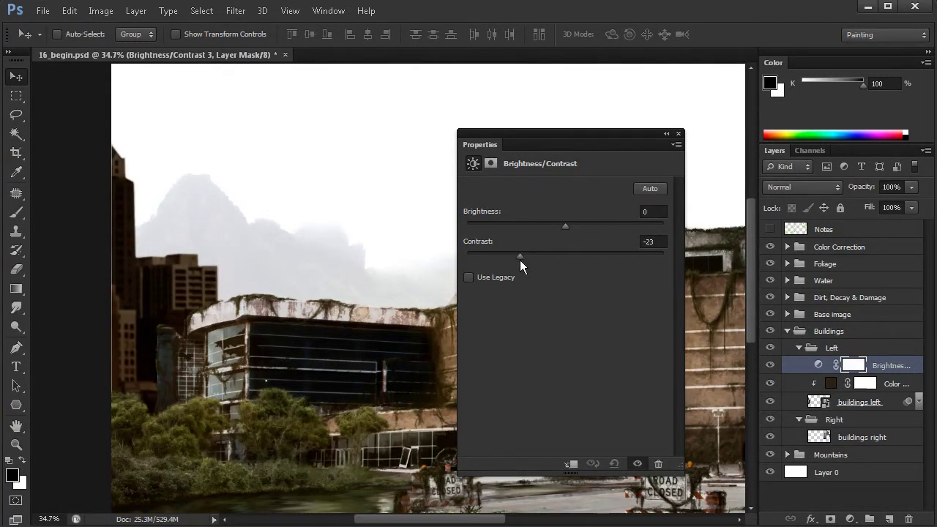
click(769, 368)
click(679, 134)
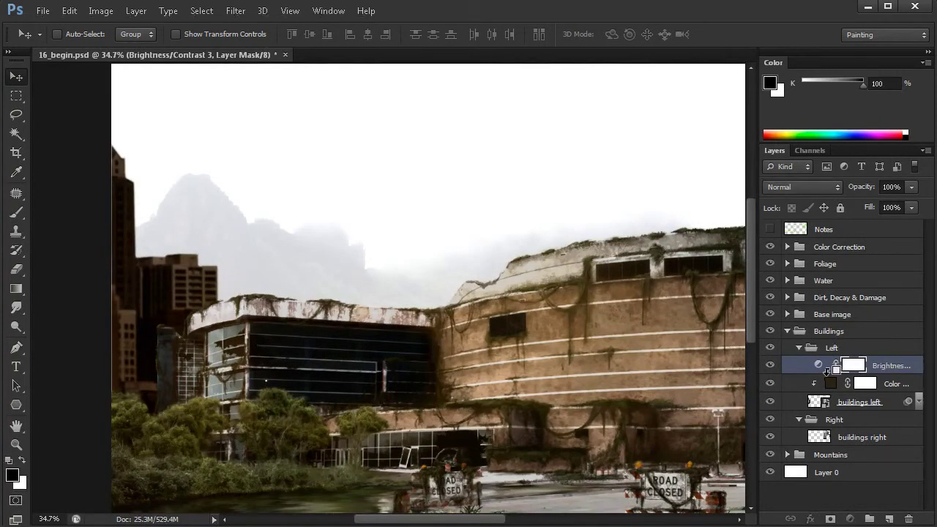
alt+click(828, 369)
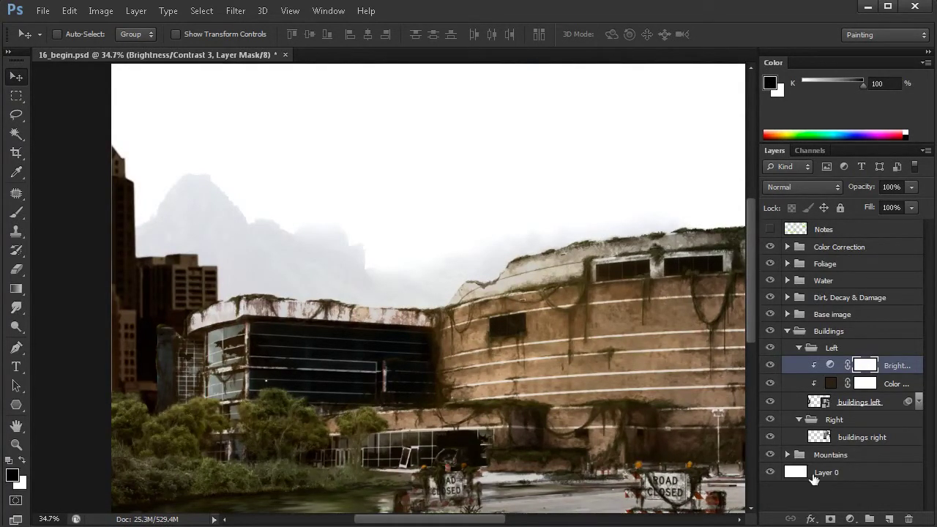
Step: Add a Levels adjustment above the Brightness/Contrast layer and clip it to the "buildings left" layer
click(850, 519)
click(869, 323)
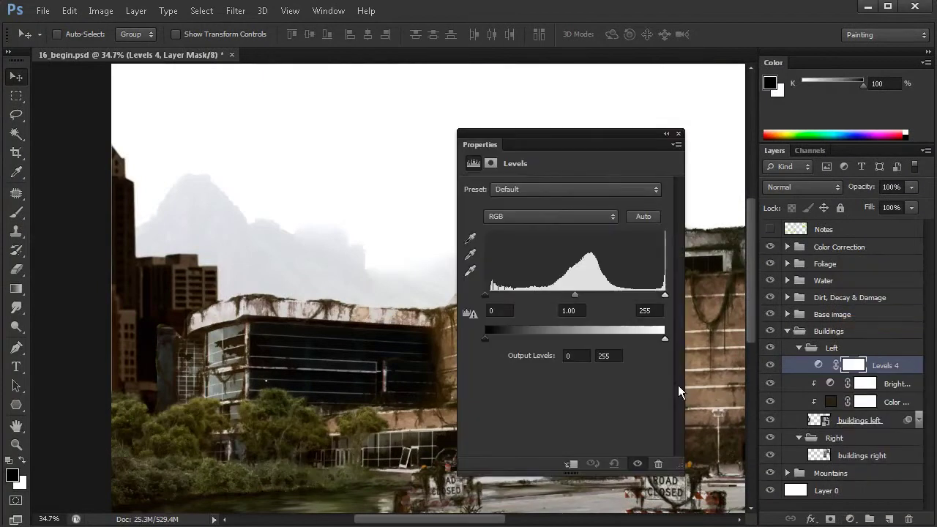
drag(584, 144, 541, 131)
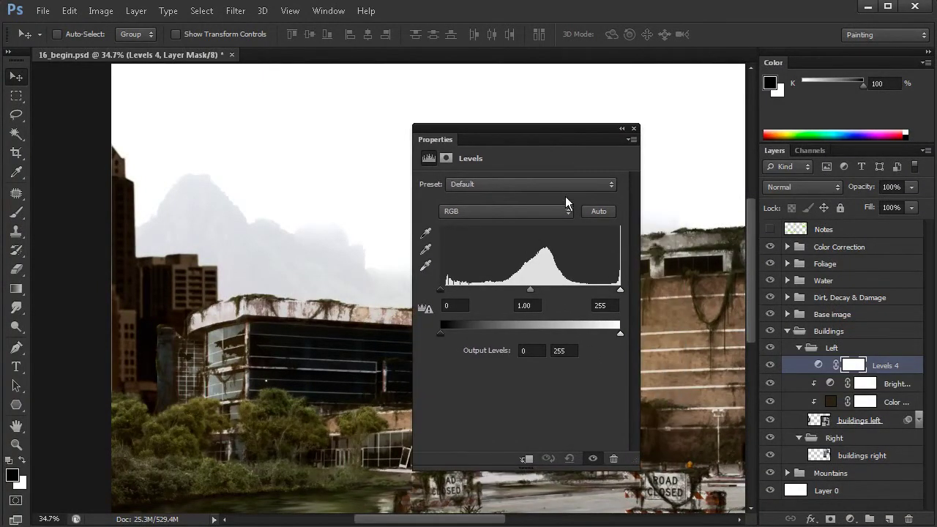
key(ctrl+2)
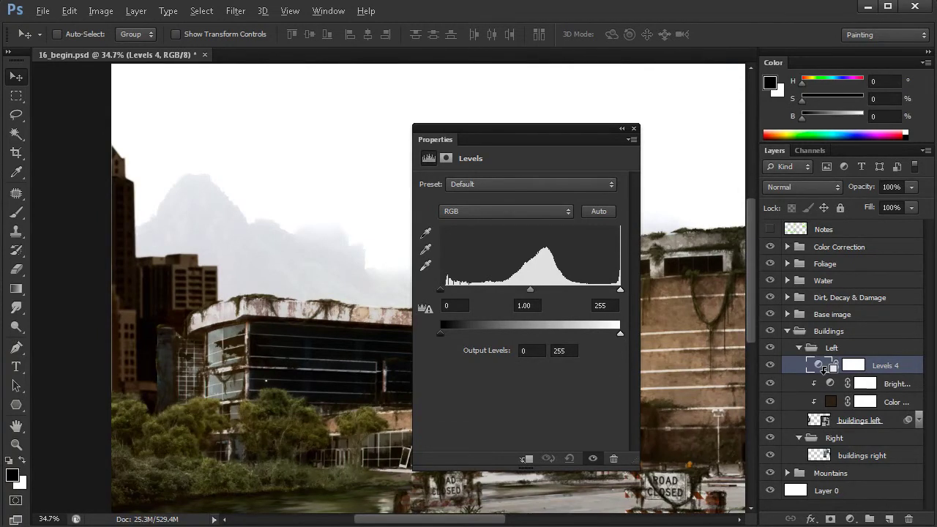
alt+click(825, 370)
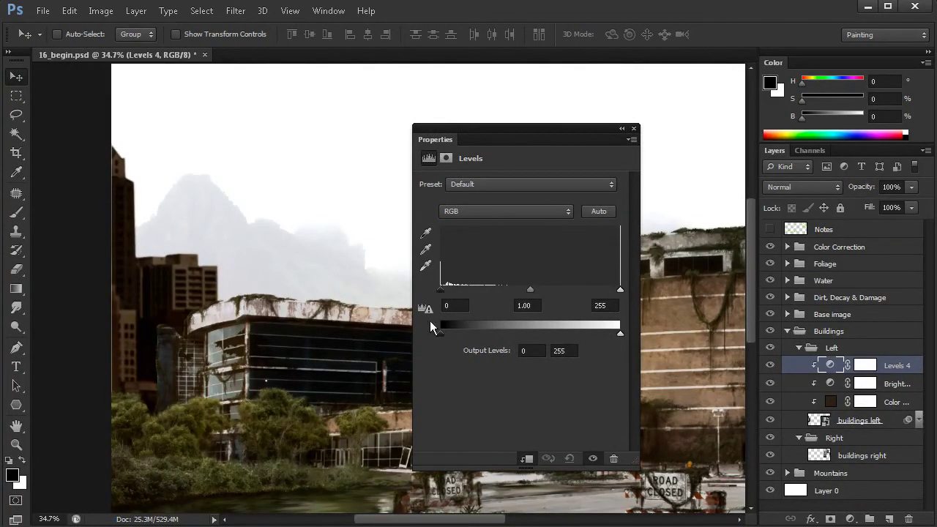
Step: Set the Levels output black to 75 and the input white point to 182, and target the adjustment's layer mask
drag(441, 334, 492, 337)
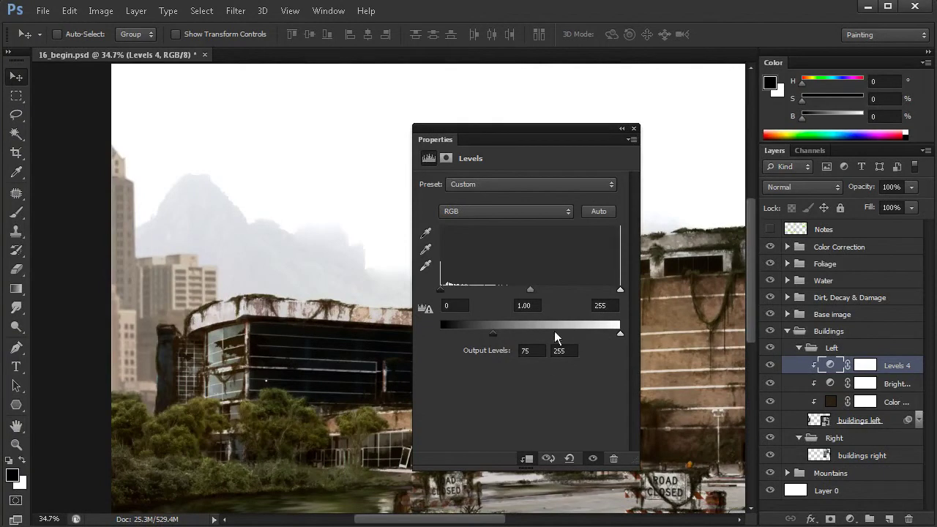
drag(620, 290, 567, 294)
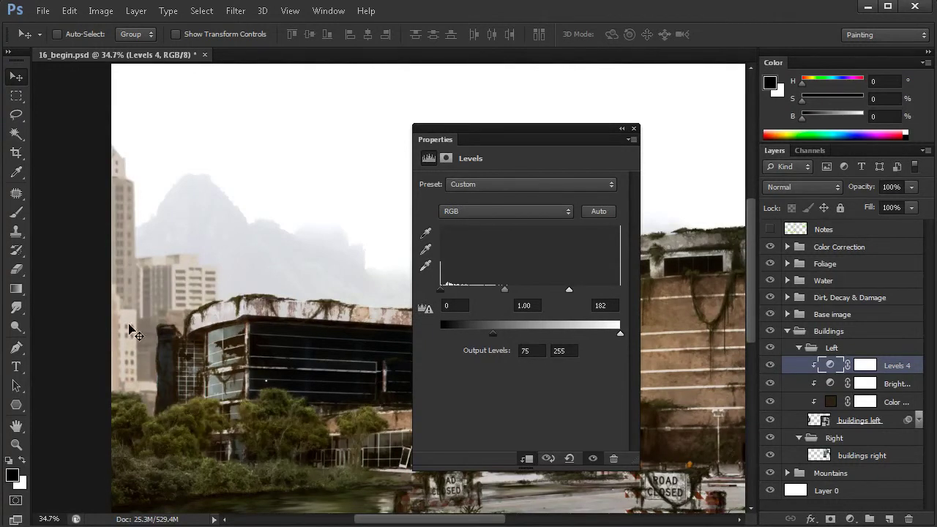
click(864, 368)
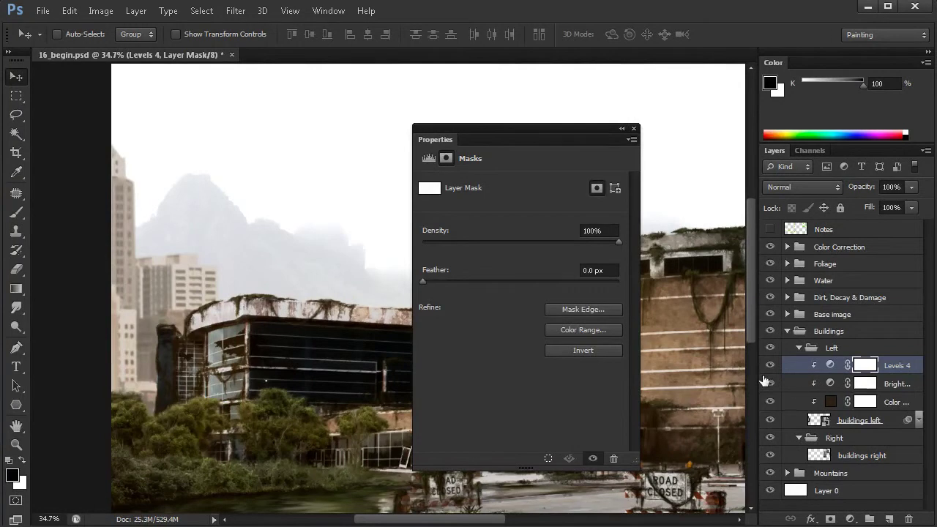
click(633, 129)
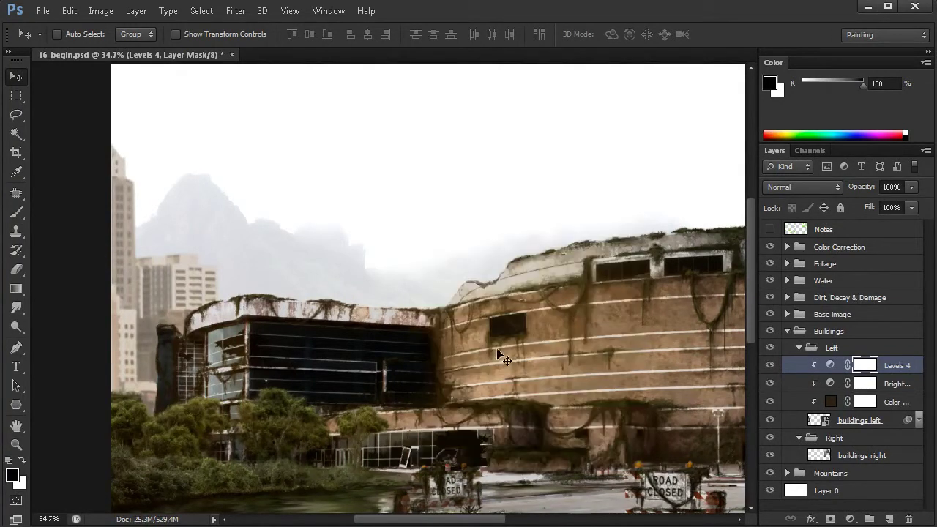
Step: Set the background color to mid gray #989898
click(21, 486)
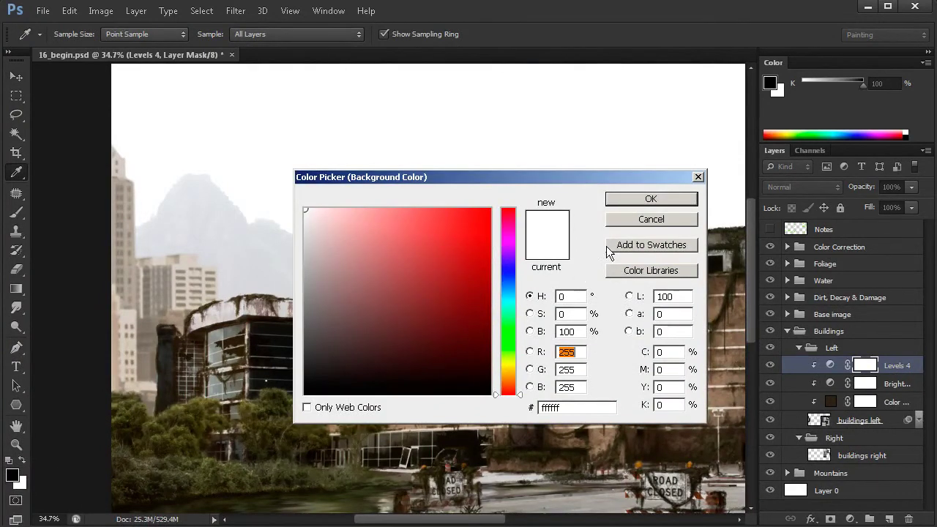
click(306, 283)
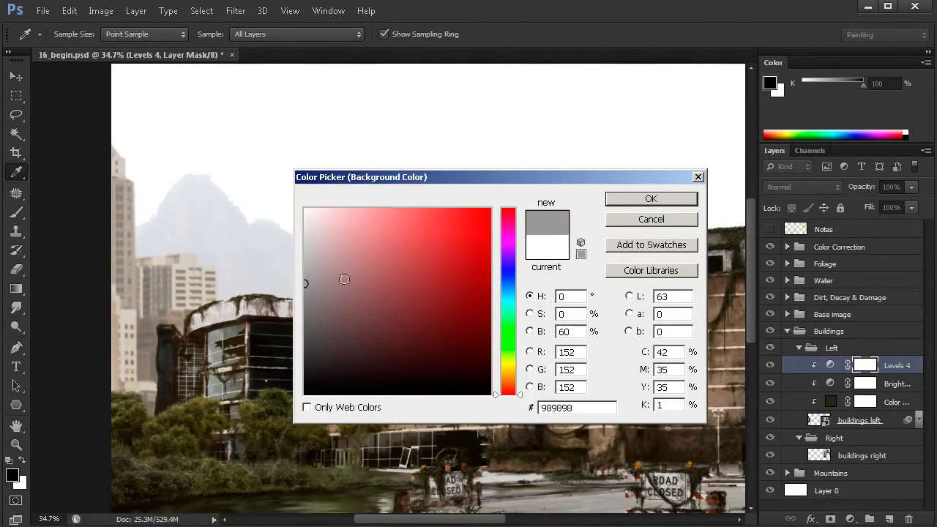
click(645, 204)
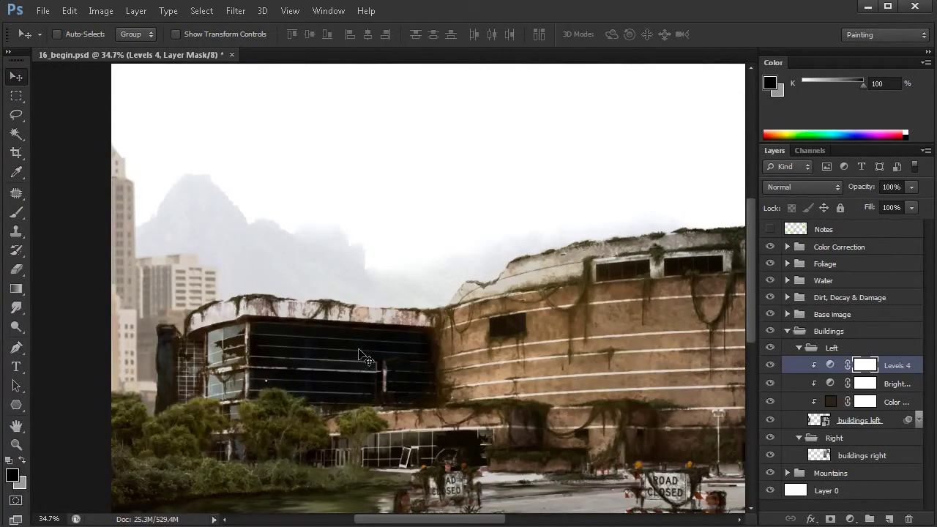
Step: Make a rectangular marquee selection of the full-height strip along the image's left edge, covering the distant left buildings
scroll(366, 361, down, 2)
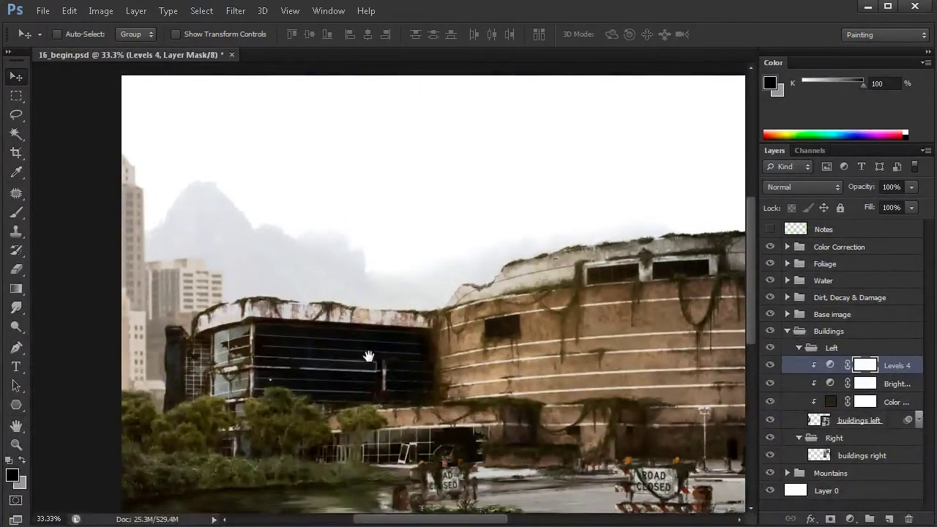
drag(366, 361, 359, 305)
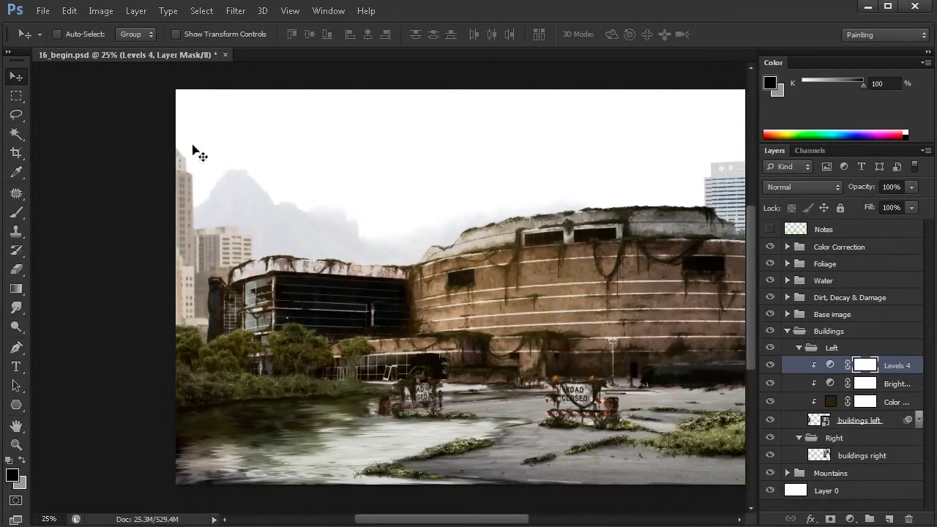
click(16, 96)
drag(166, 82, 273, 495)
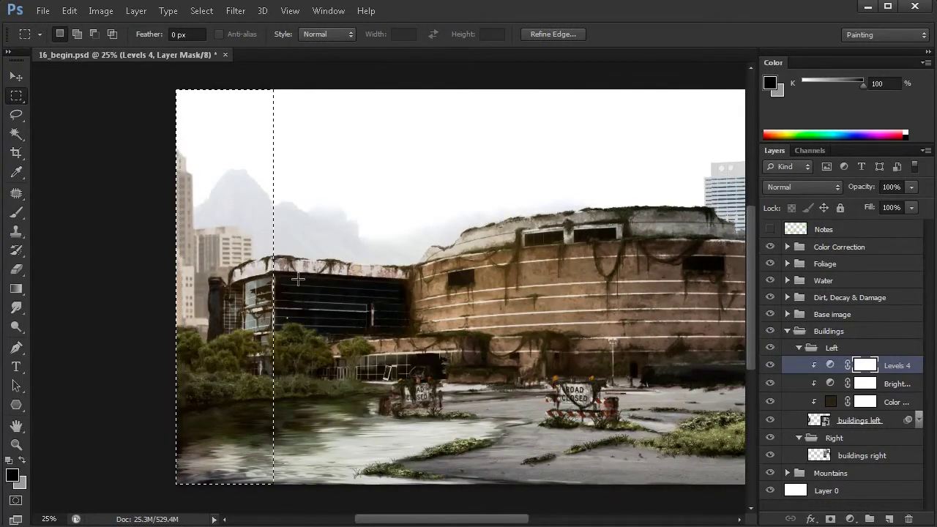
Step: Try horizontal black-to-gray linear gradients of different lengths in the selected strip of the Levels mask, undoing each and checking the mask
key(g)
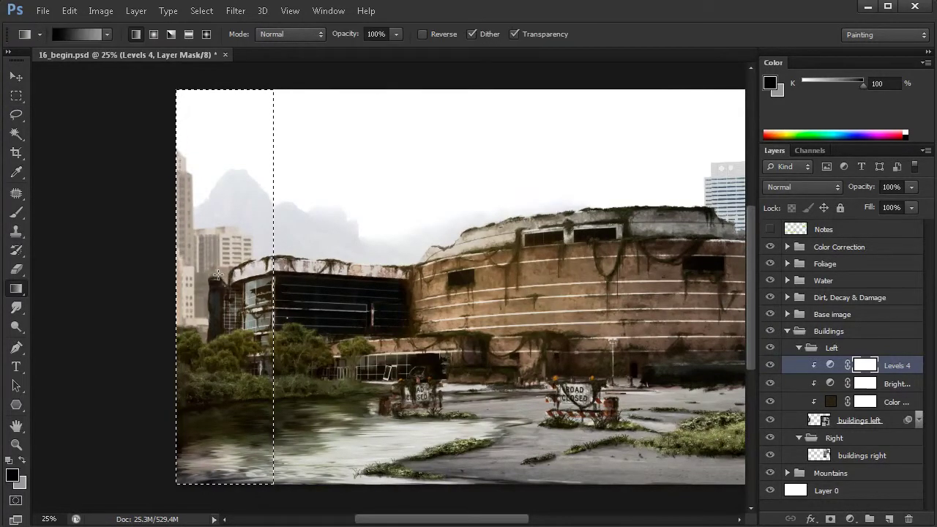
right_click(23, 293)
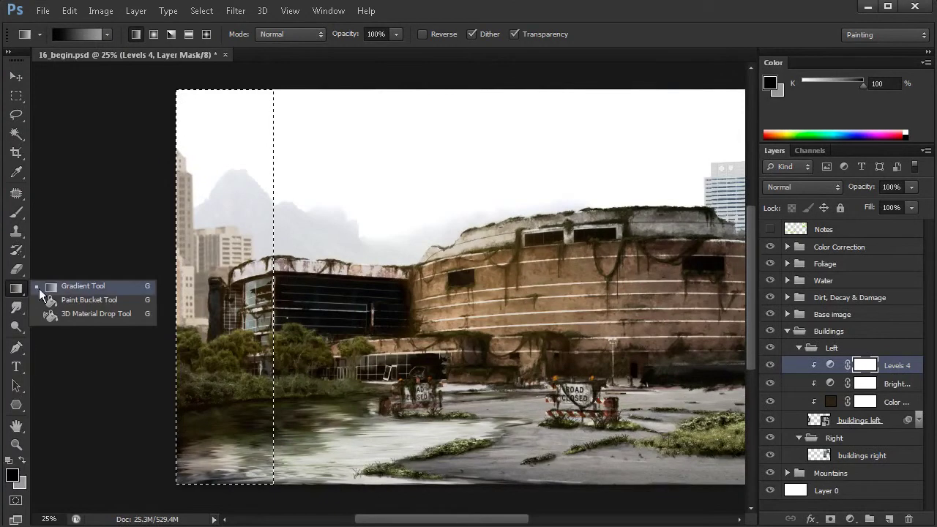
click(118, 290)
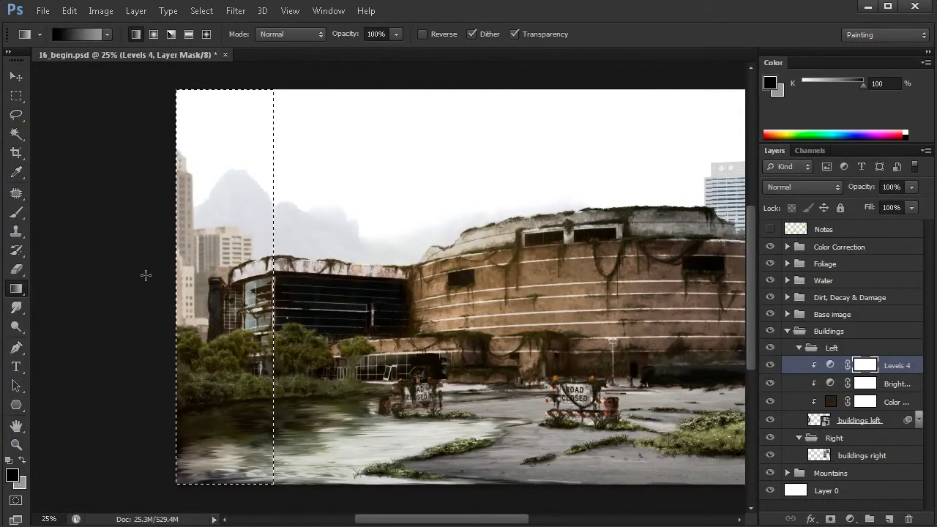
drag(142, 277, 168, 278)
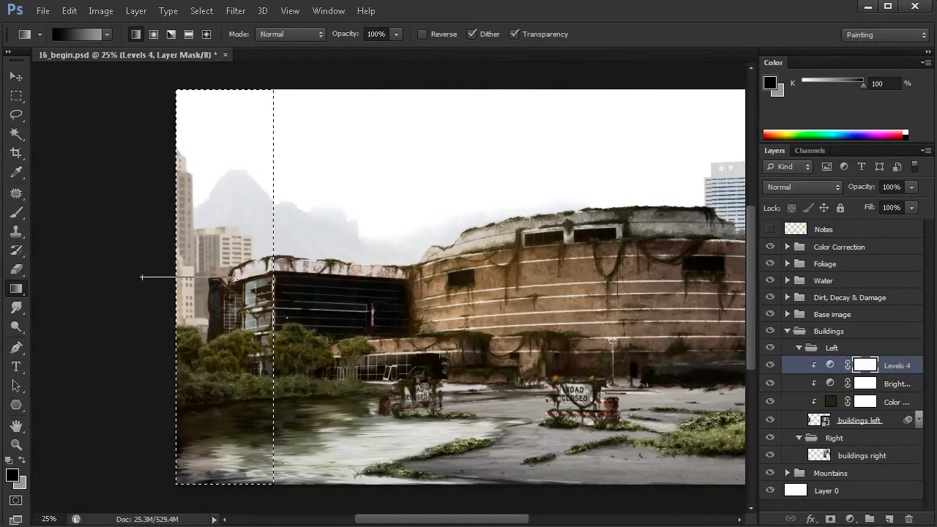
drag(244, 278, 246, 278)
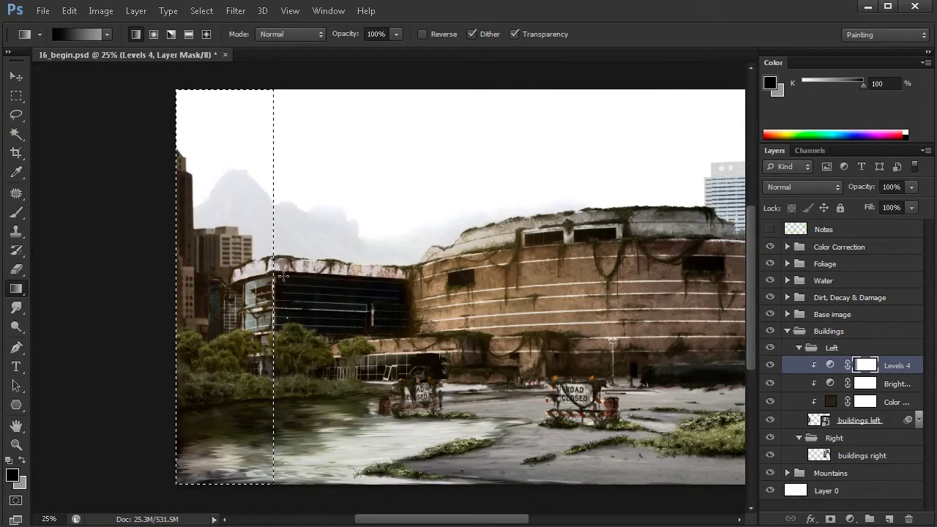
key(ctrl+z)
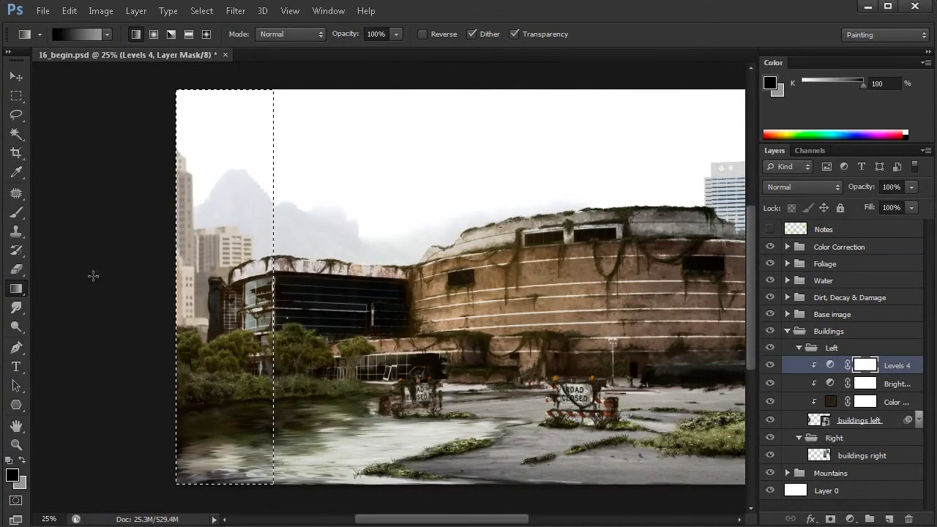
drag(63, 285, 235, 288)
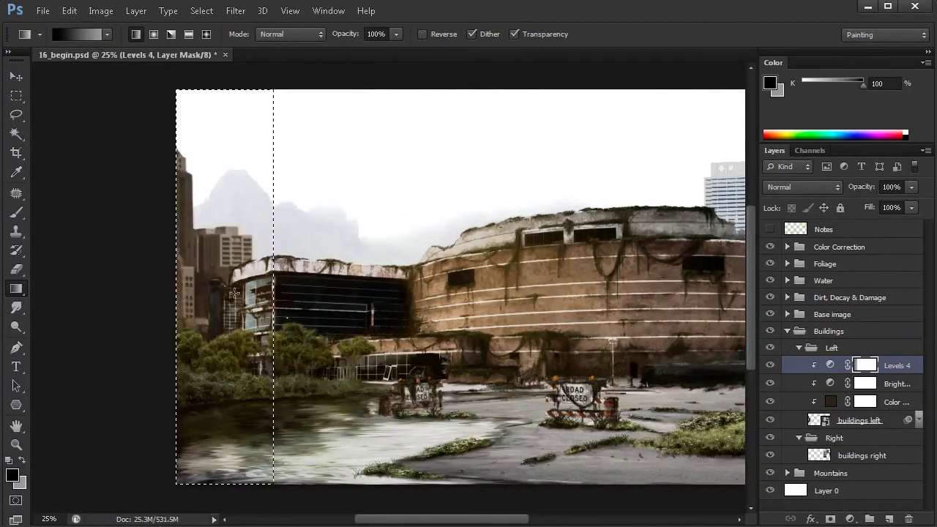
key(ctrl+z)
drag(74, 268, 180, 268)
alt+click(862, 368)
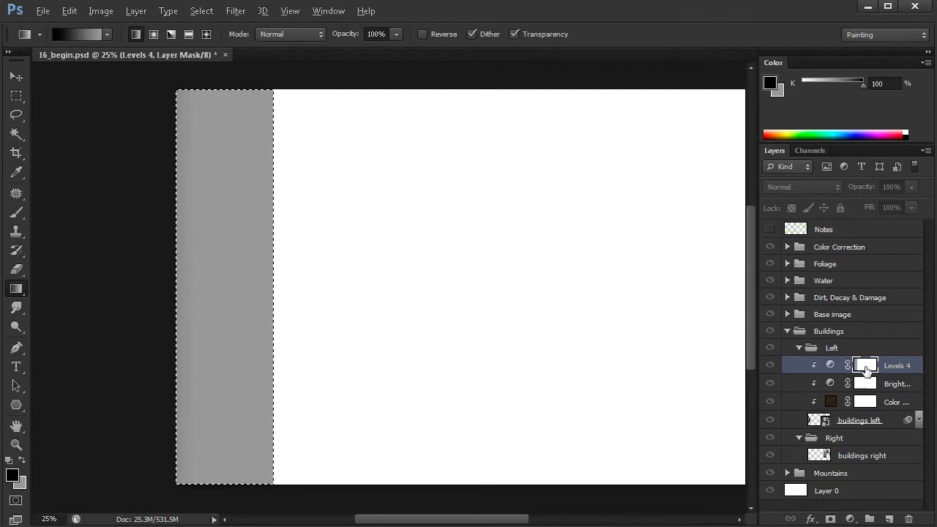
alt+click(862, 365)
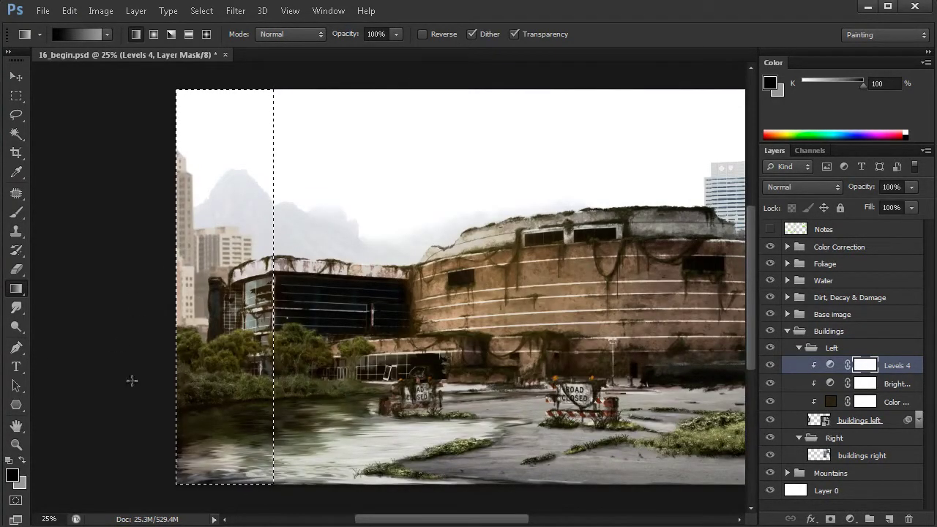
Step: Set the foreground color to a very dark gray (90% K) and the background color to light gray #c1c1c1
click(12, 475)
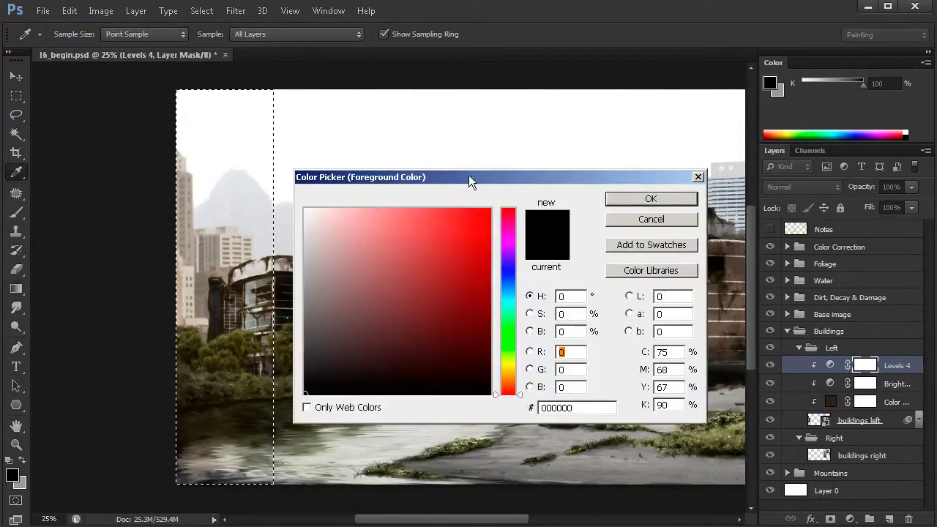
drag(464, 178, 469, 187)
mouse_move(311, 389)
mouse_down()
mouse_move(303, 358)
mouse_move(302, 371)
mouse_up()
click(634, 205)
key(g)
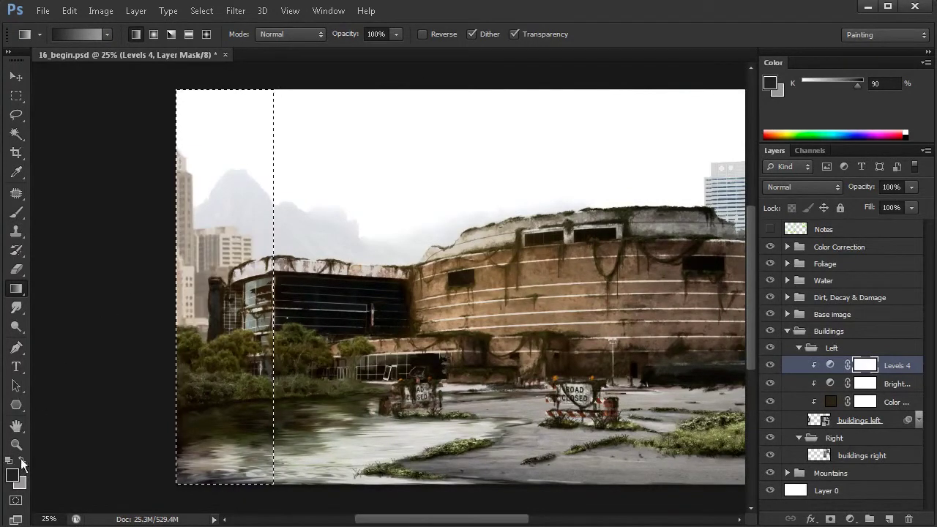
click(18, 483)
drag(307, 291, 305, 257)
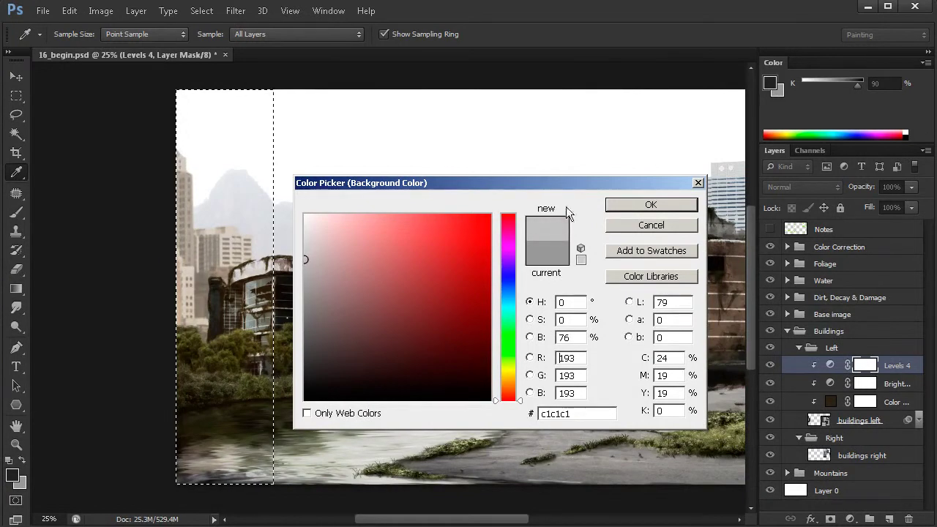
key(Return)
Step: Apply a horizontal dark-to-light gray linear gradient to the selected strip of the Levels mask and deselect
key(g)
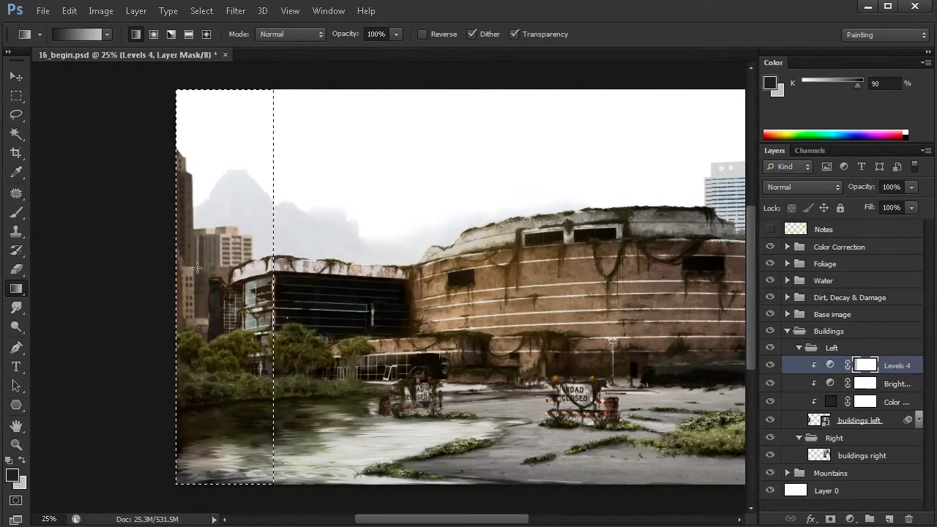
drag(428, 342, 380, 351)
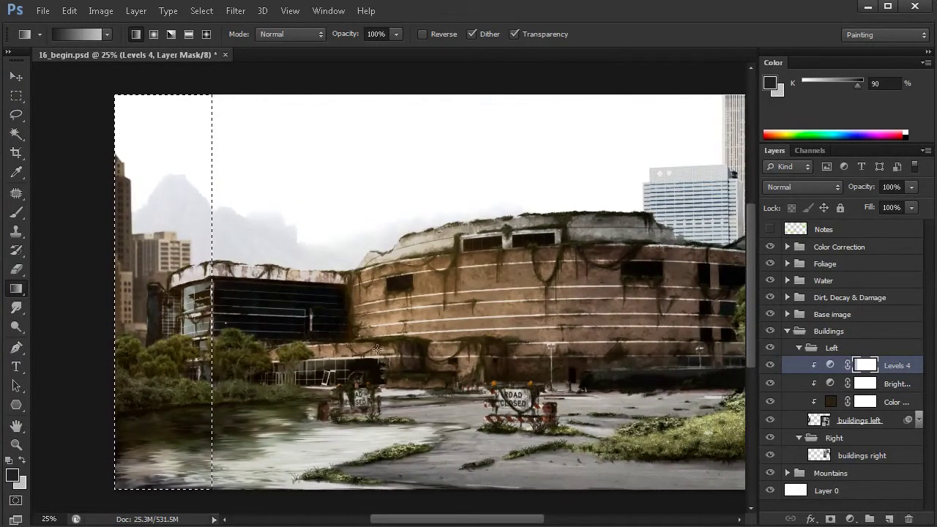
key(ctrl+d)
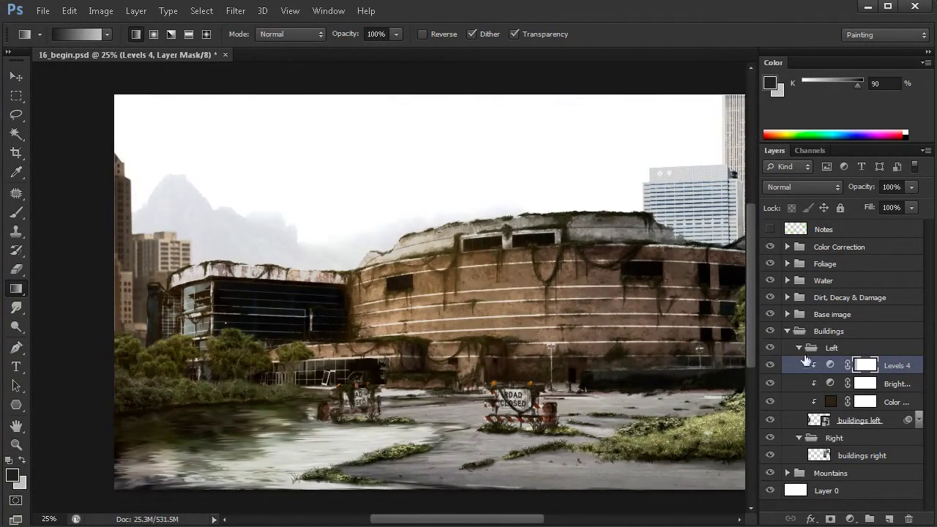
alt+click(864, 370)
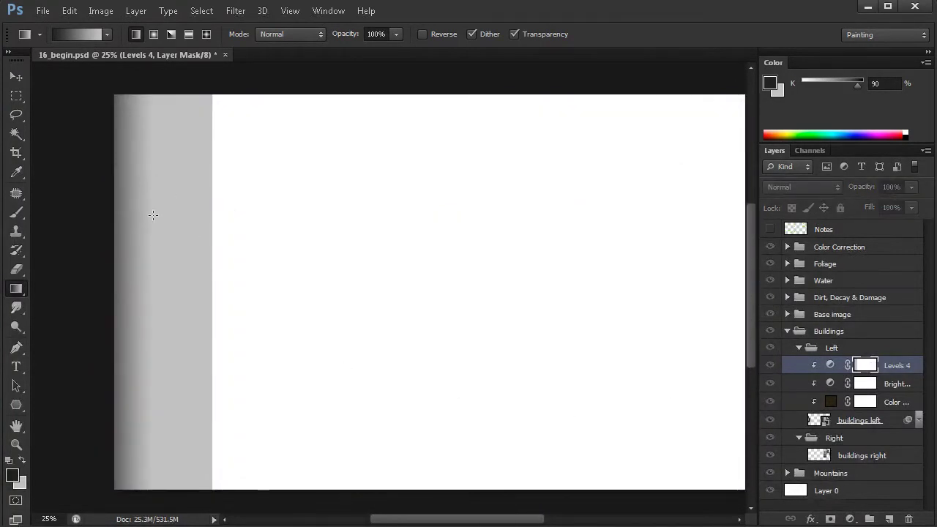
alt+click(863, 369)
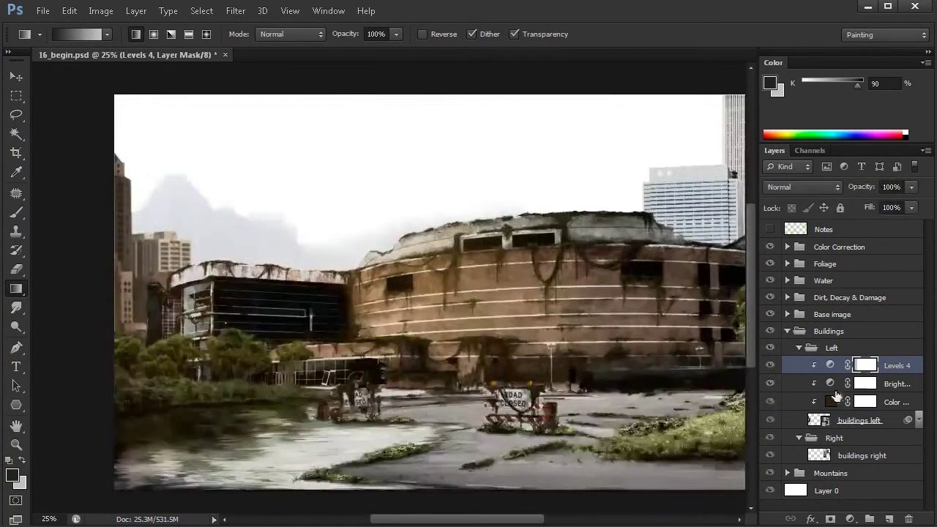
Step: Compare the left buildings with and without their clipped adjustment layers and Gaussian Blur smart filter
drag(388, 347, 376, 352)
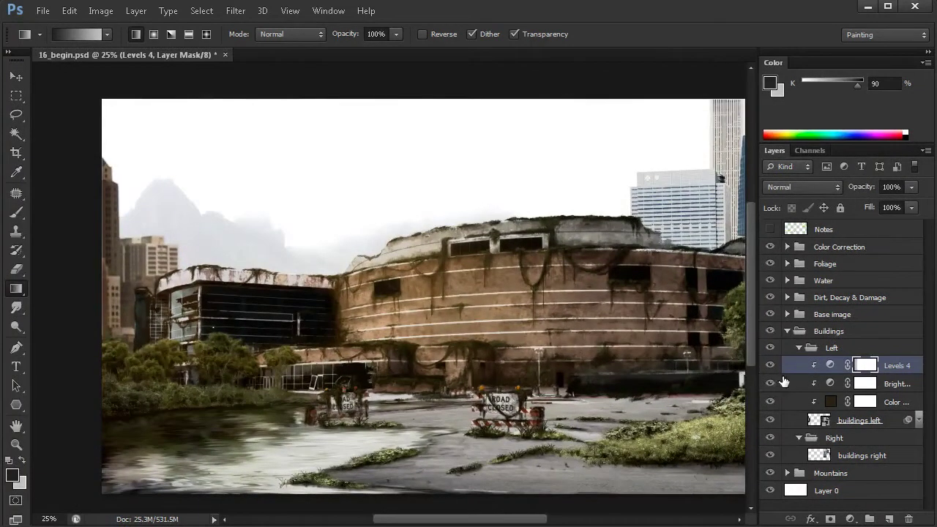
drag(769, 366, 770, 404)
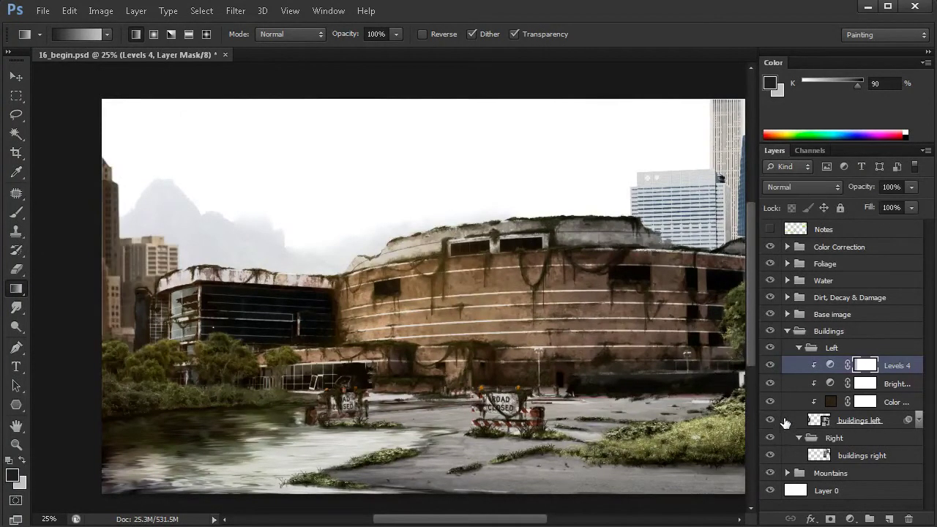
click(919, 421)
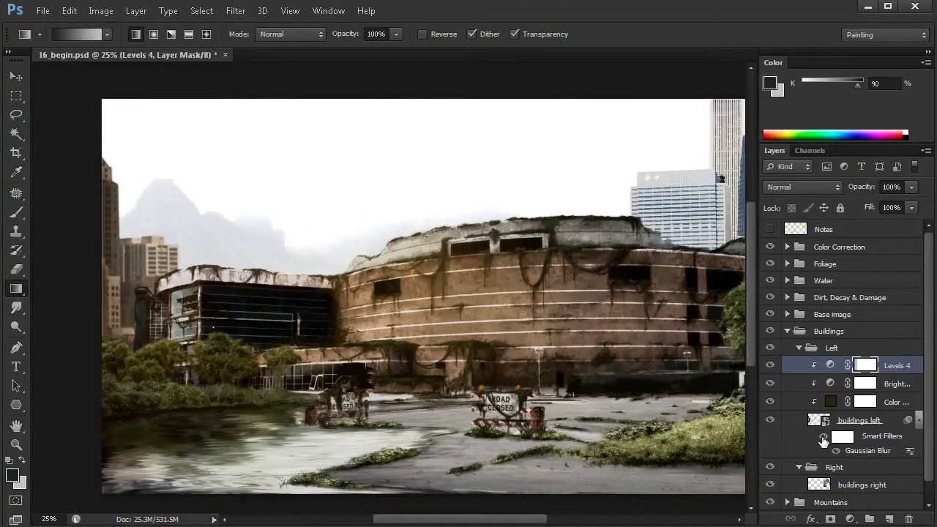
click(821, 422)
drag(770, 366, 770, 402)
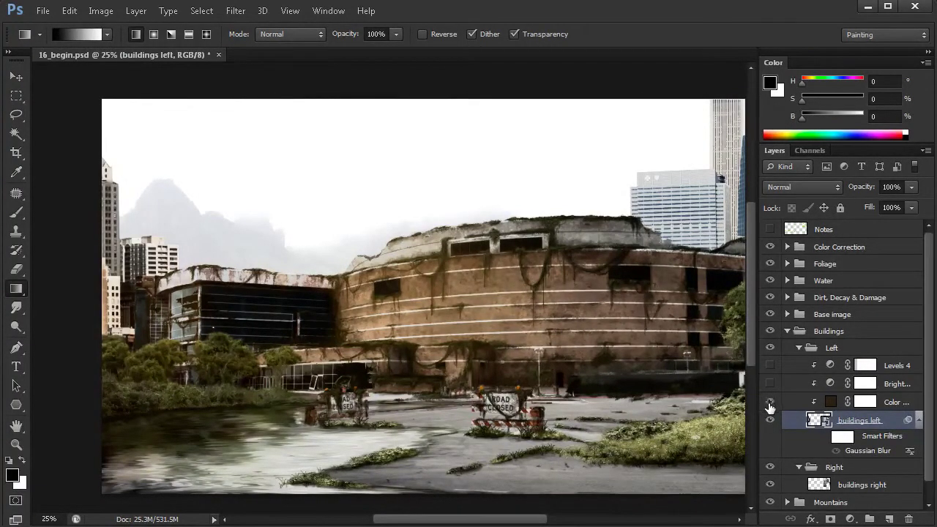
drag(770, 402, 770, 365)
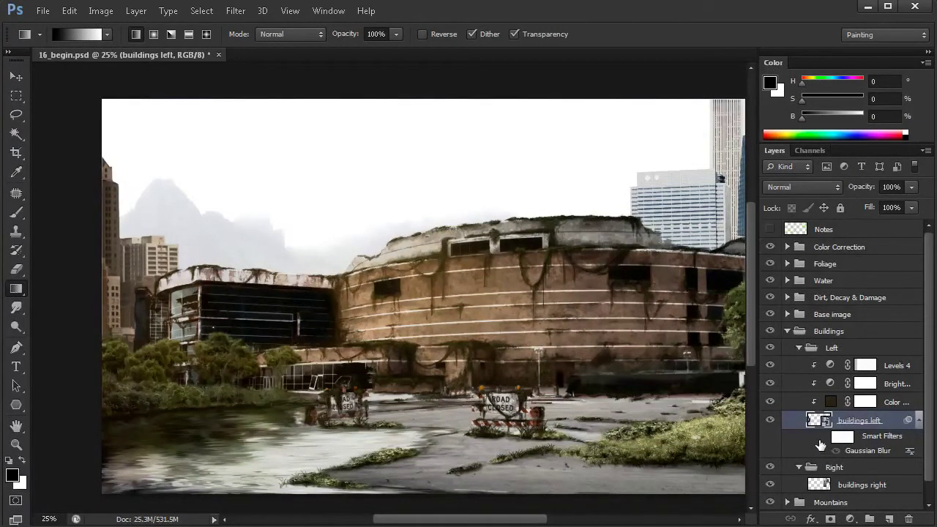
click(823, 437)
Step: Collapse the Left group and convert the buildings right layer in the Right group to a smart object
click(800, 351)
drag(658, 368, 602, 396)
alt+click(602, 395)
drag(423, 305, 451, 314)
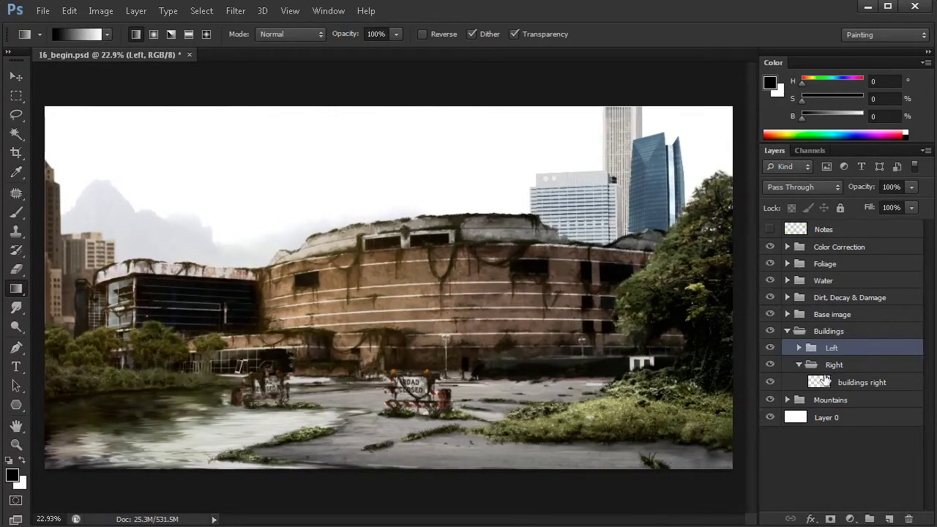
click(833, 372)
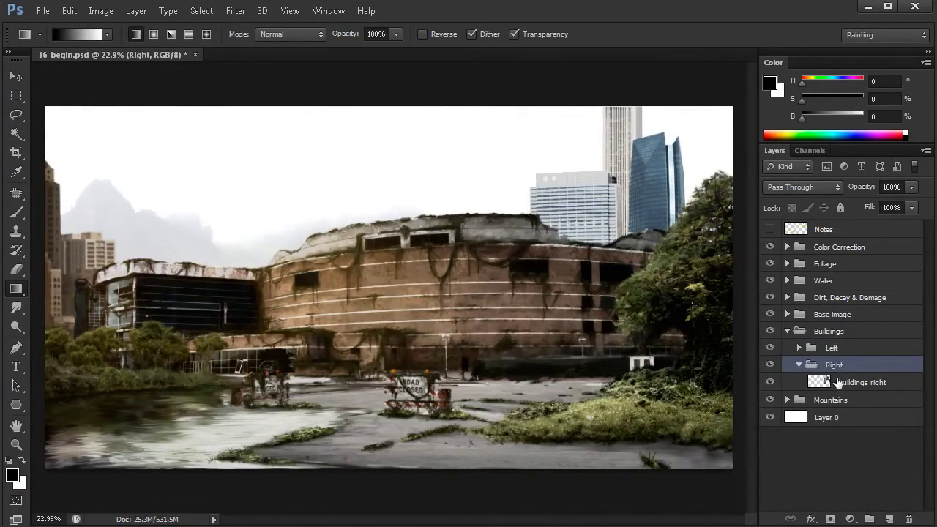
click(833, 386)
right_click(868, 387)
click(746, 331)
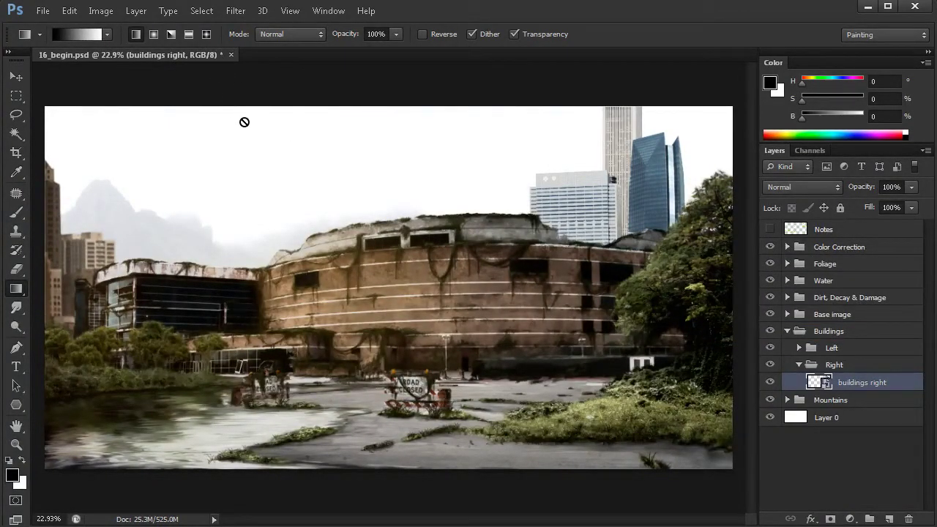
Step: Apply a Gaussian Blur with a 3.0-pixel radius to the buildings right layer
click(236, 13)
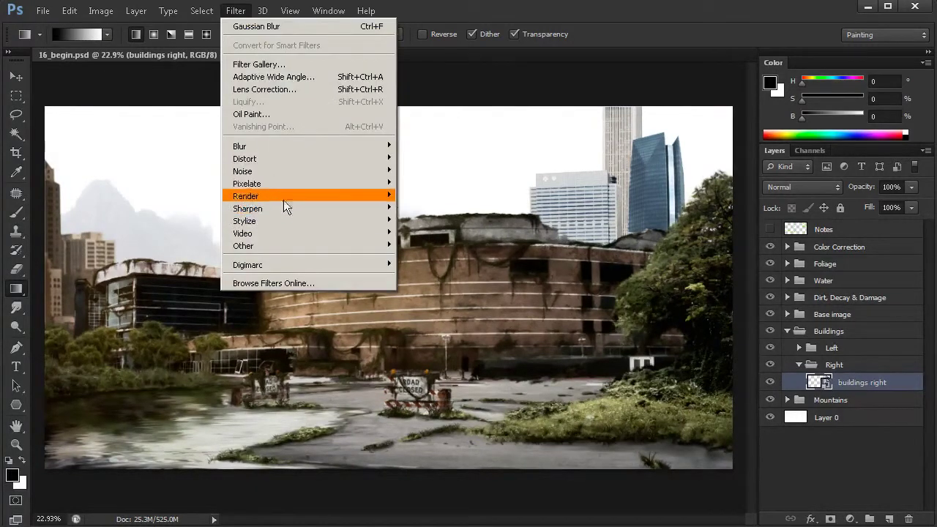
mouse_move(360, 147)
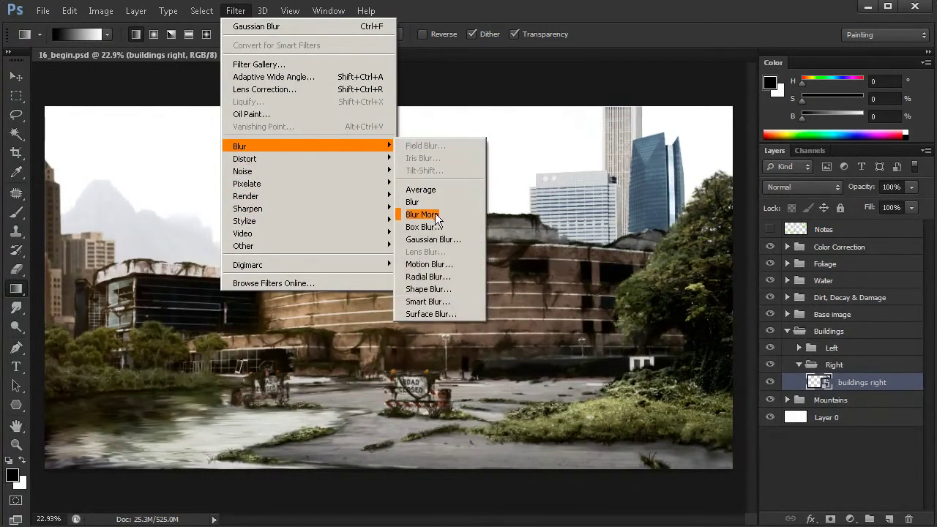
click(433, 239)
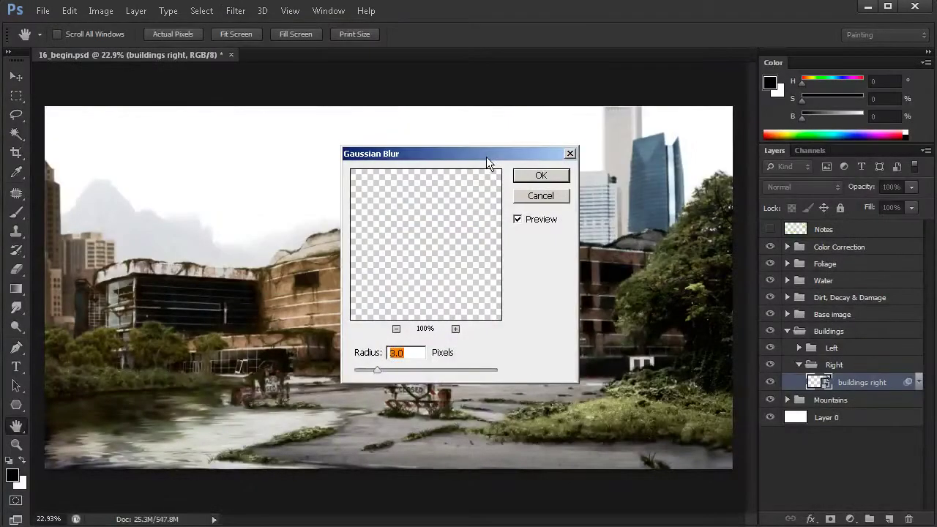
drag(486, 153, 509, 138)
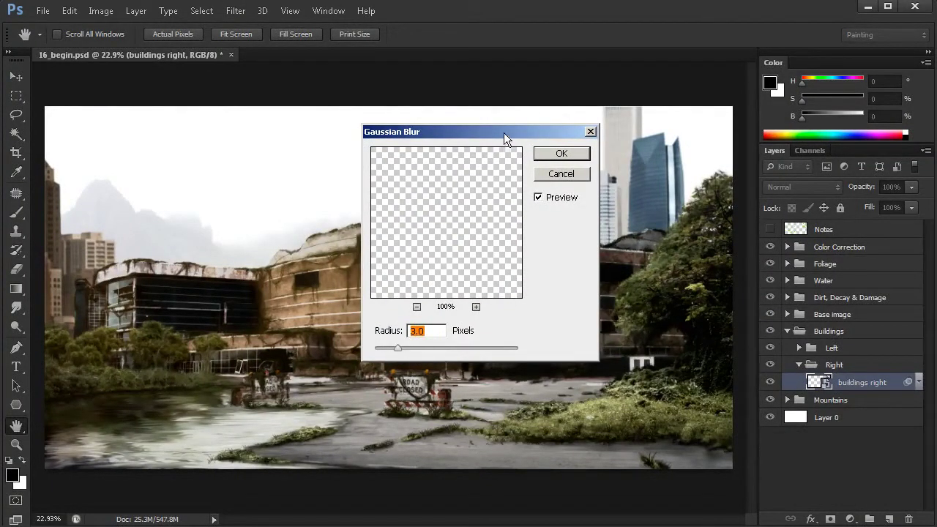
drag(502, 135, 408, 146)
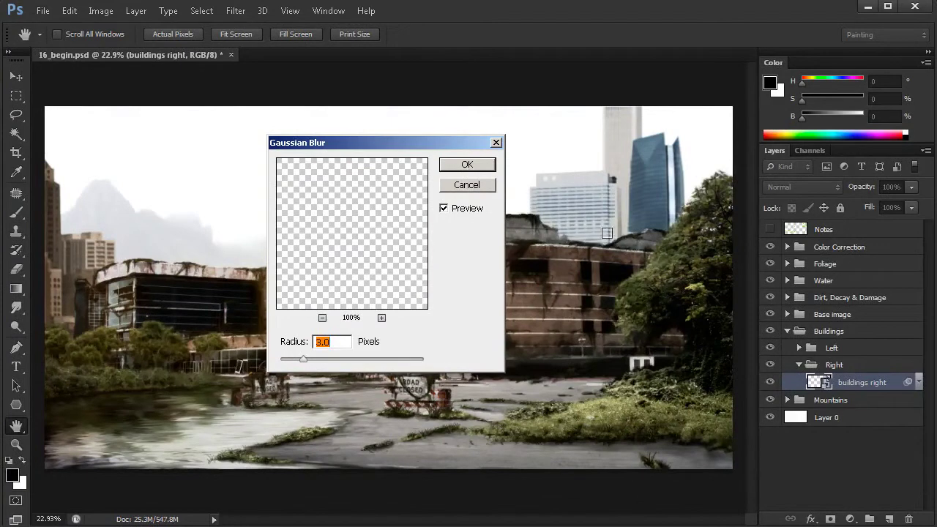
click(467, 164)
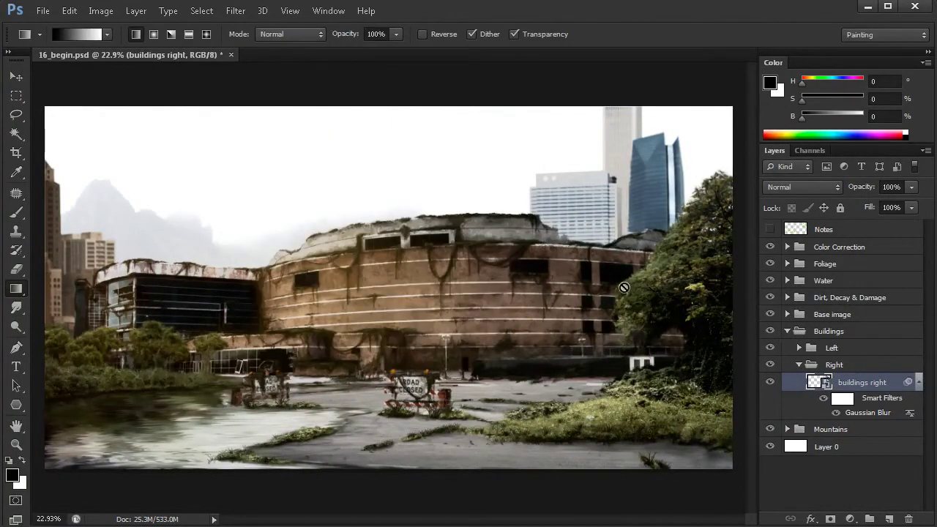
Step: Add a tan #c3af7a solid color fill layer above buildings right and clip it to that layer
scroll(617, 272, up, 1)
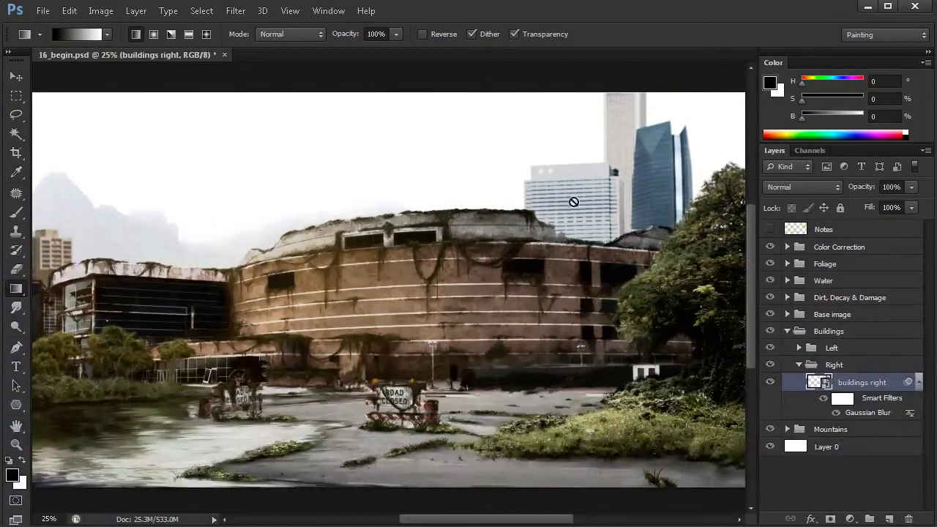
scroll(590, 322, left, 1)
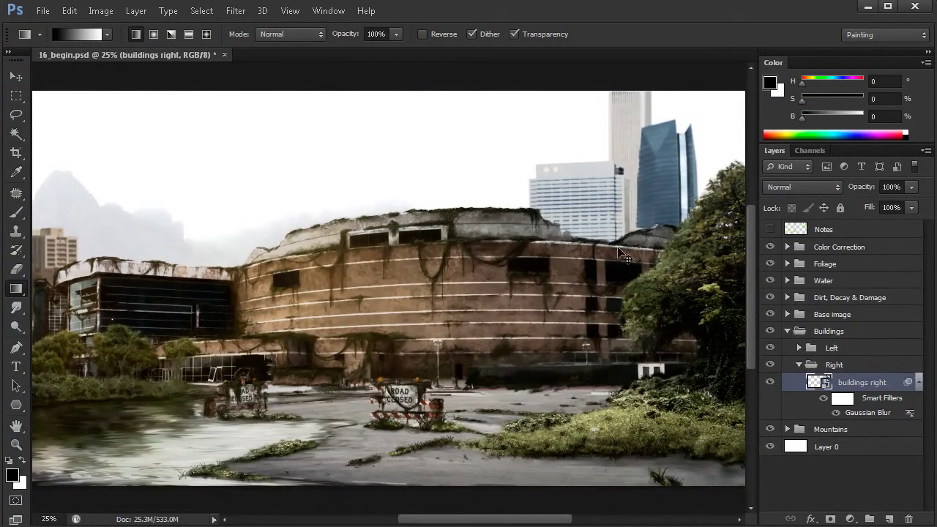
drag(571, 323, 594, 331)
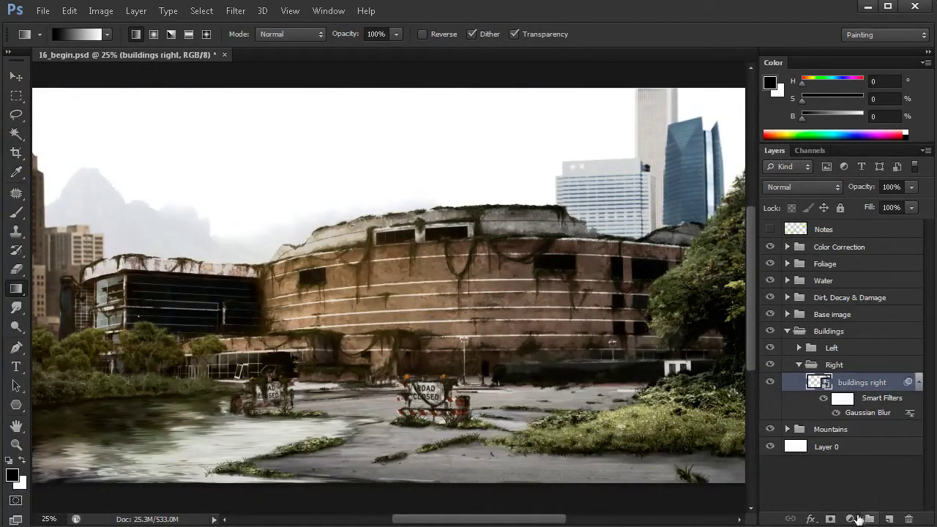
click(851, 519)
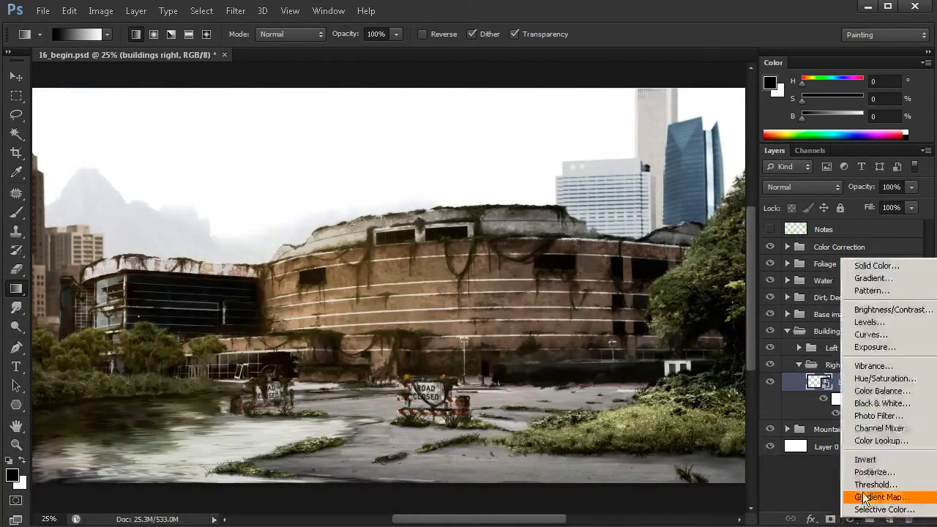
click(870, 273)
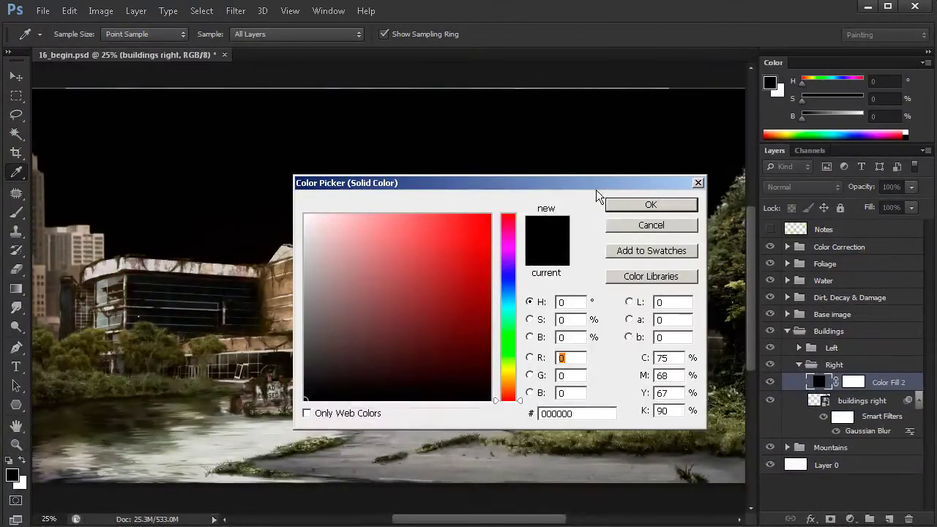
drag(597, 186, 594, 198)
drag(505, 396, 521, 392)
click(365, 272)
click(516, 396)
click(369, 275)
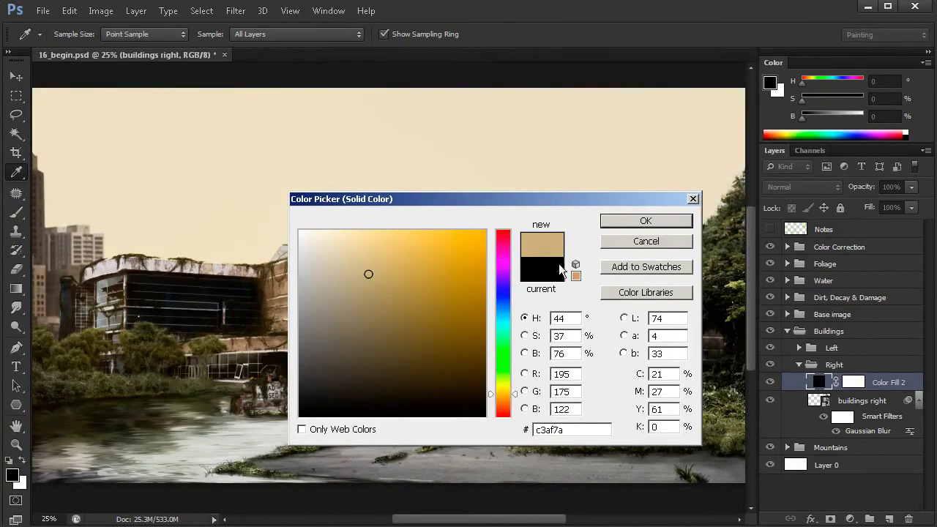
click(646, 220)
alt+click(826, 390)
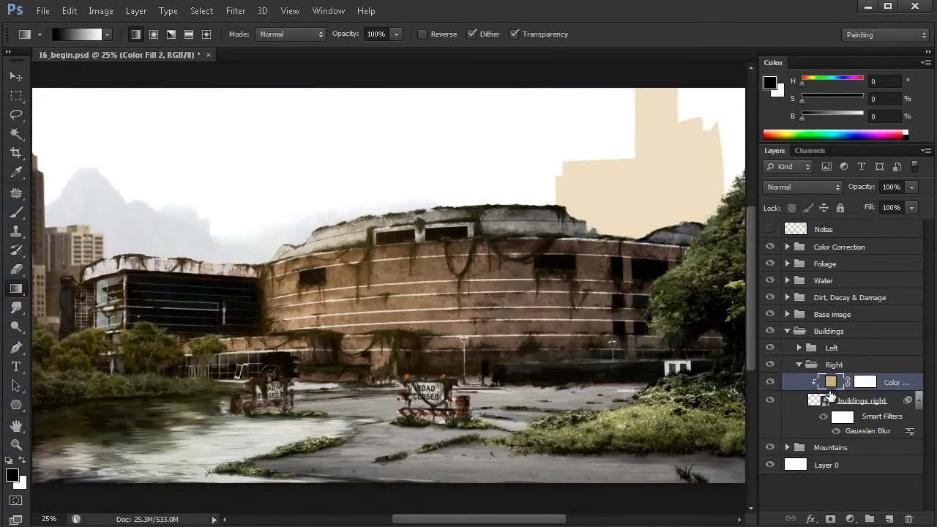
Step: Set the color fill's blend mode to Overlay and change its color to a slightly darker, less saturated tan
click(795, 189)
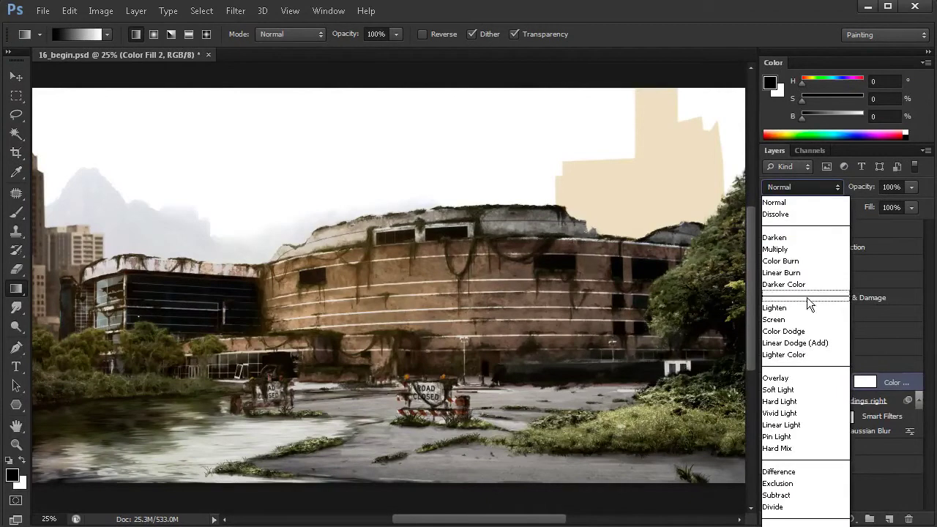
click(794, 378)
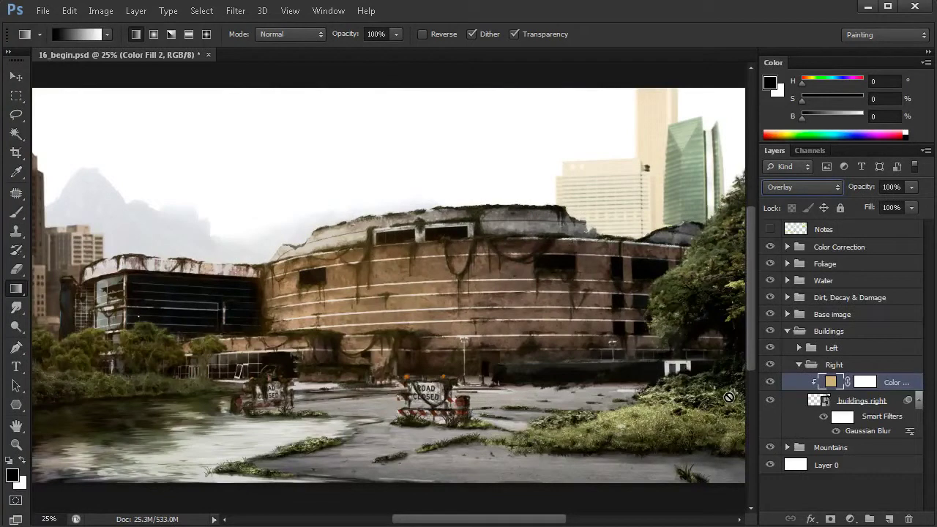
double_click(830, 384)
drag(368, 274, 350, 280)
click(620, 224)
key(g)
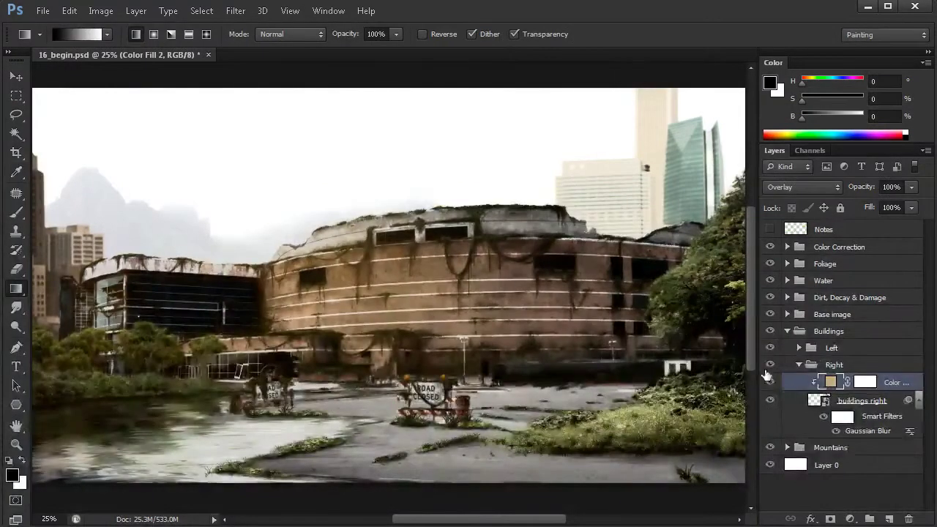
Step: Hide the tan fill and add a clipped Brightness/Contrast adjustment beneath it with contrast at -22
click(771, 383)
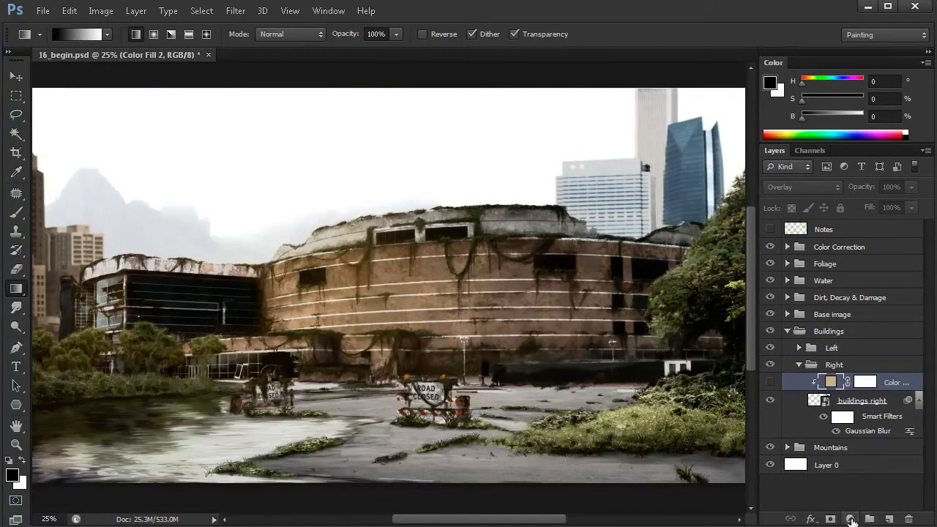
click(850, 519)
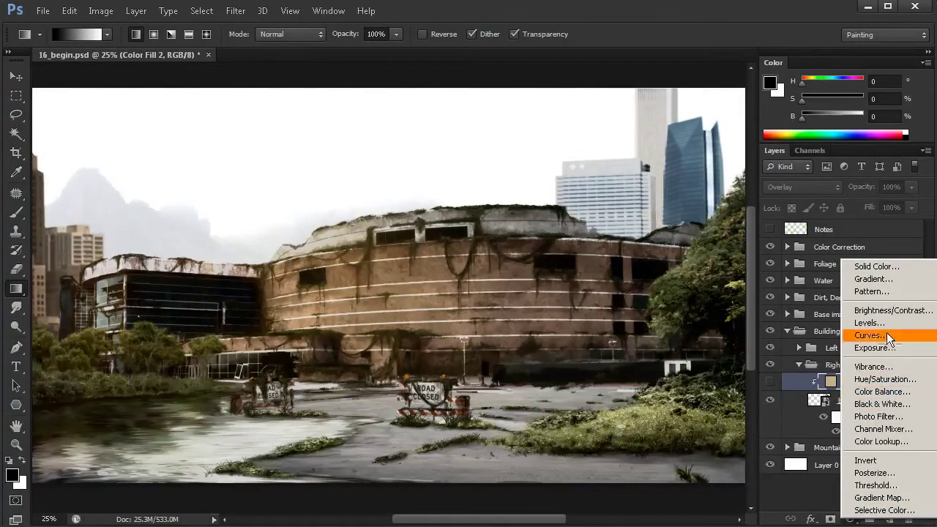
click(889, 311)
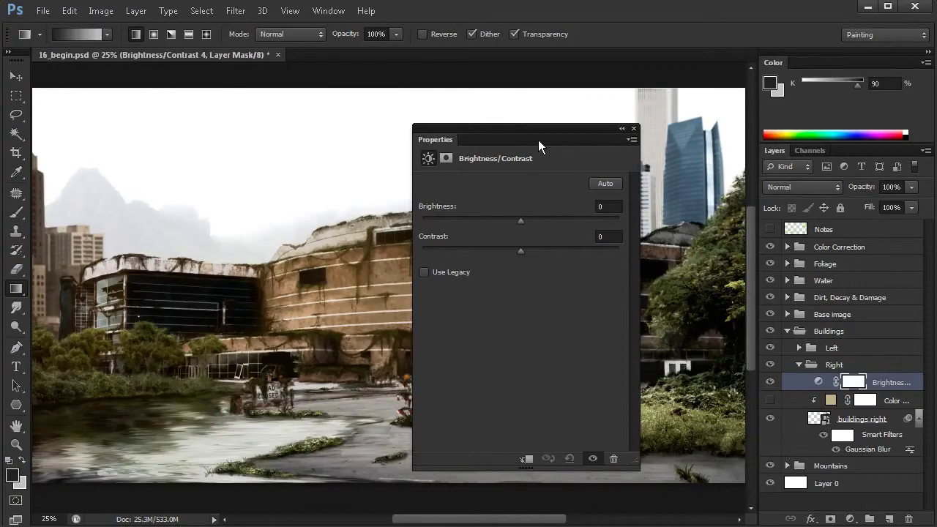
drag(529, 142, 442, 136)
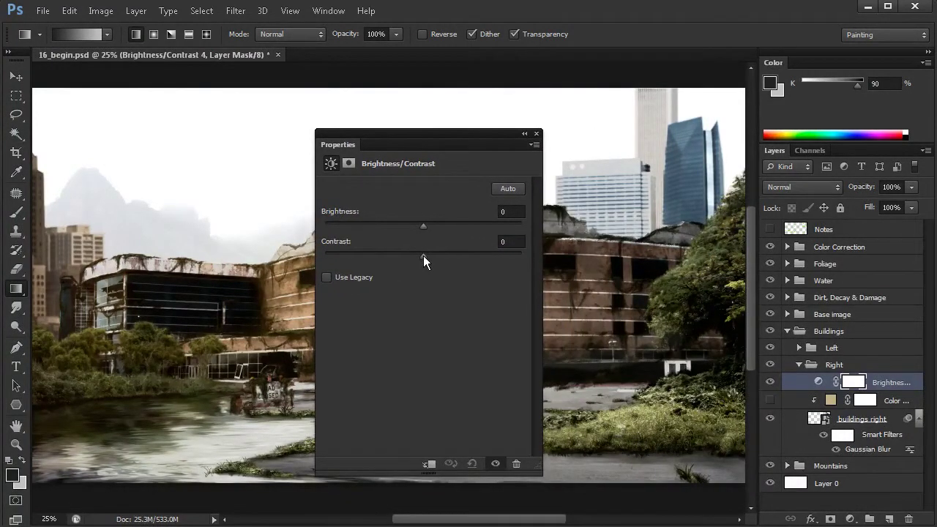
drag(423, 255, 381, 257)
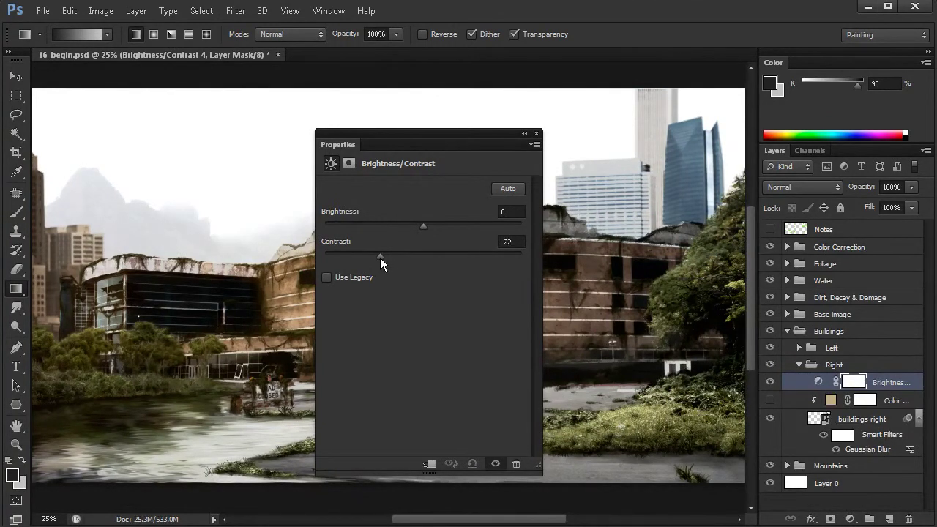
alt+click(833, 389)
drag(833, 386, 827, 407)
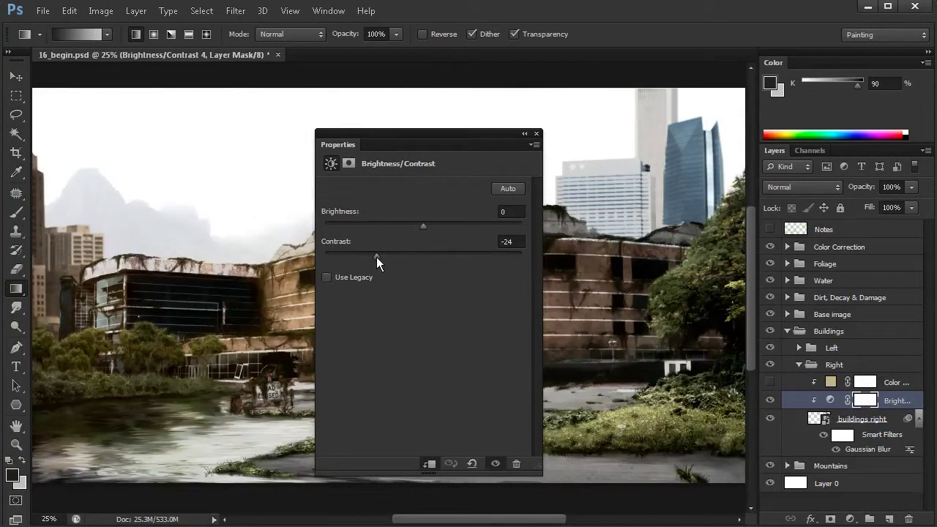
Step: Set the adjustment's brightness to -31 and contrast to -46, then show and select the tan color fill
drag(421, 227, 401, 228)
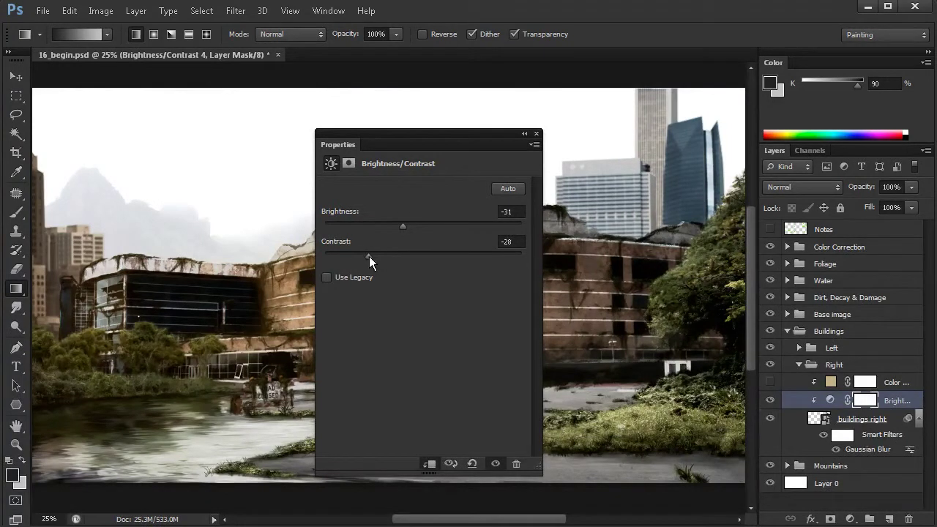
drag(367, 258, 355, 257)
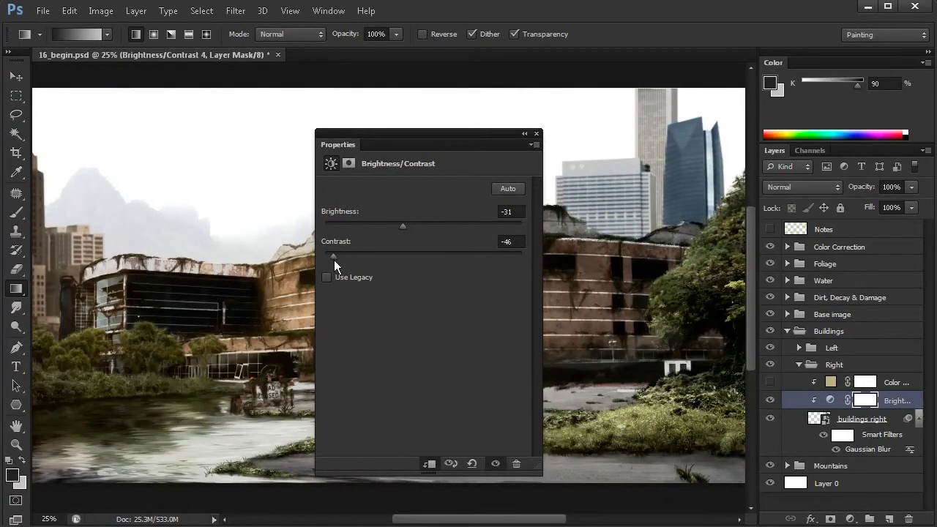
click(536, 134)
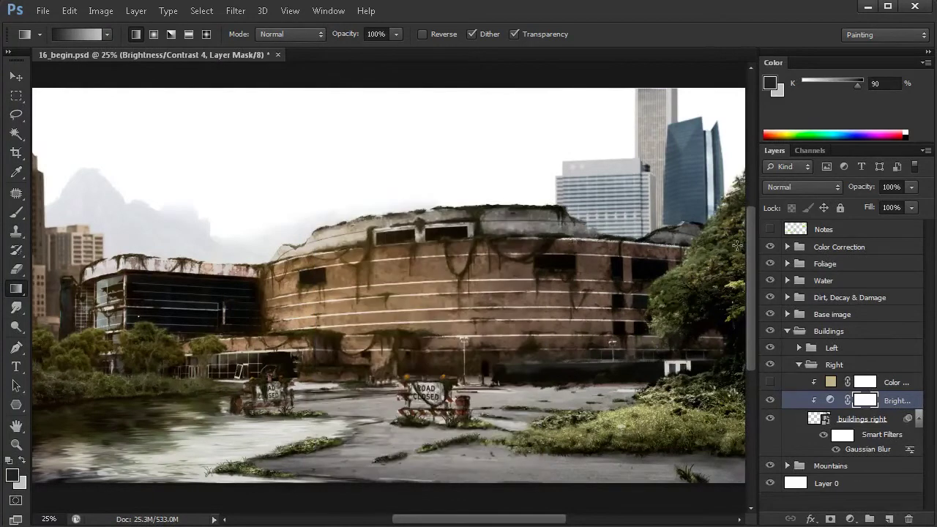
click(770, 382)
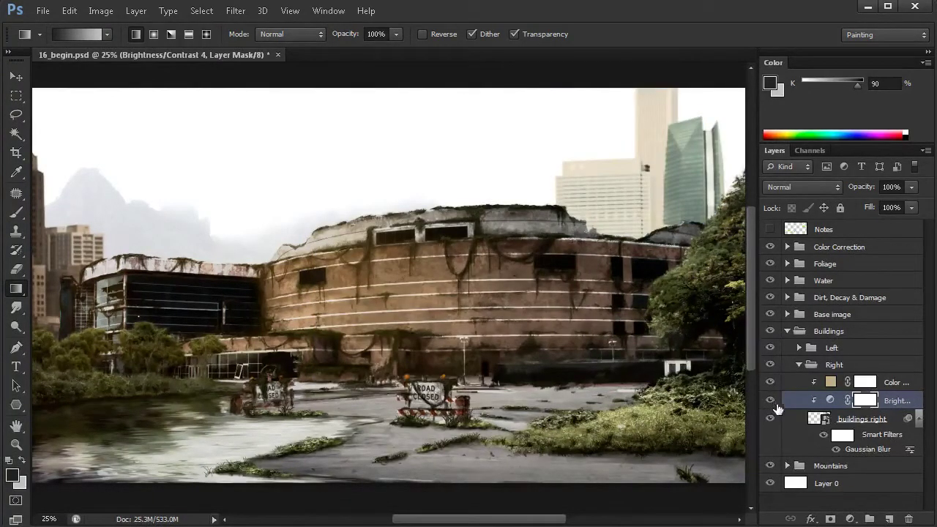
click(828, 388)
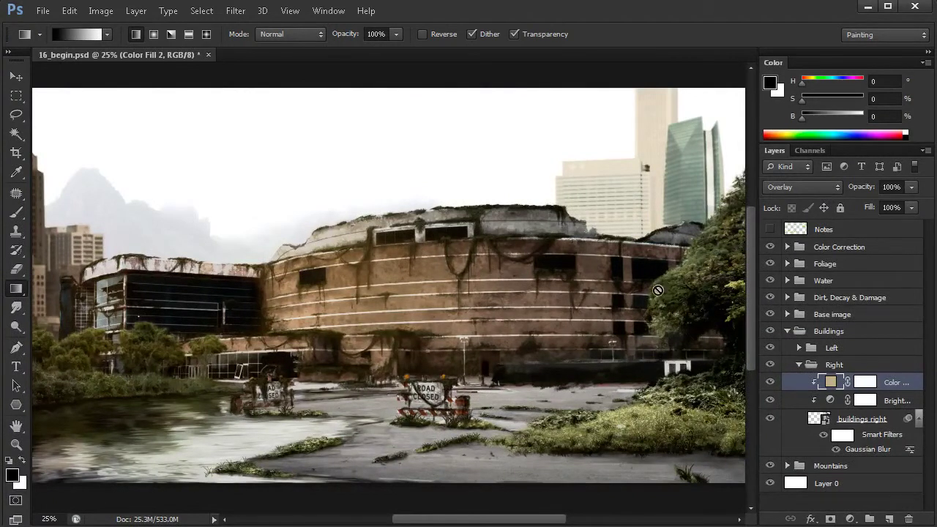
Step: Add a layer mask to the Right buildings group
click(827, 366)
key(v)
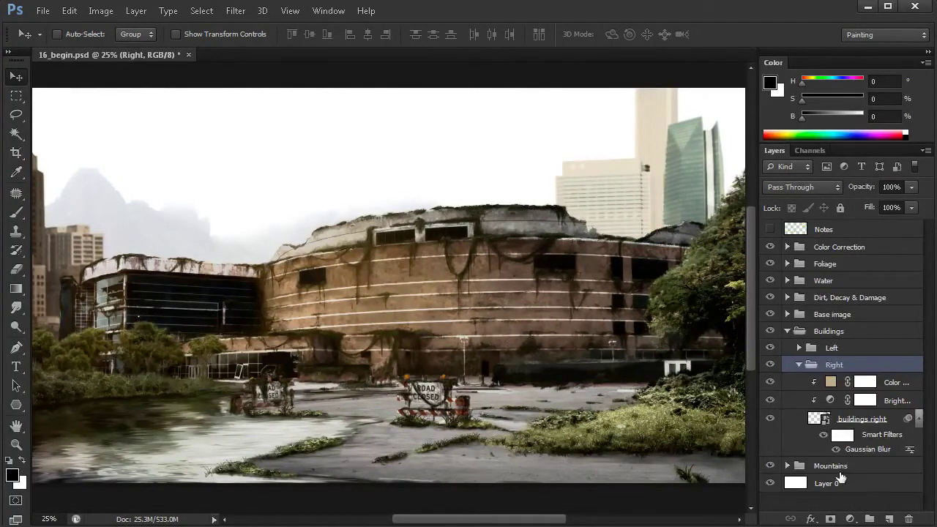
click(831, 519)
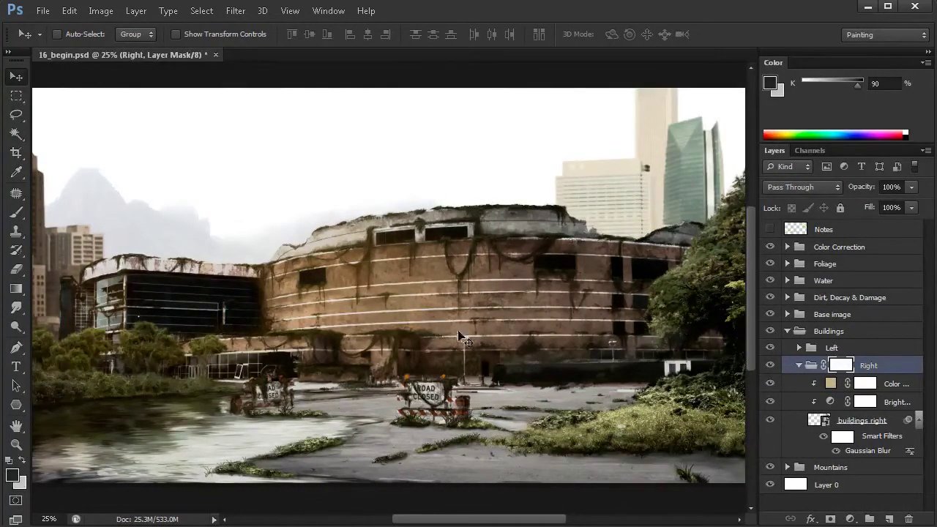
Step: Set the Gradient tool's colors to a light gray #b0b0b0 foreground and a white background
click(16, 288)
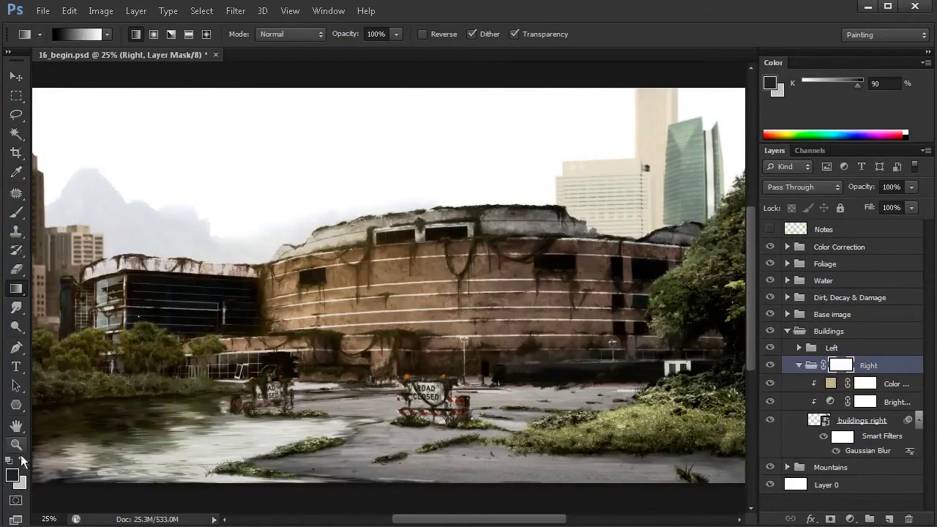
click(21, 485)
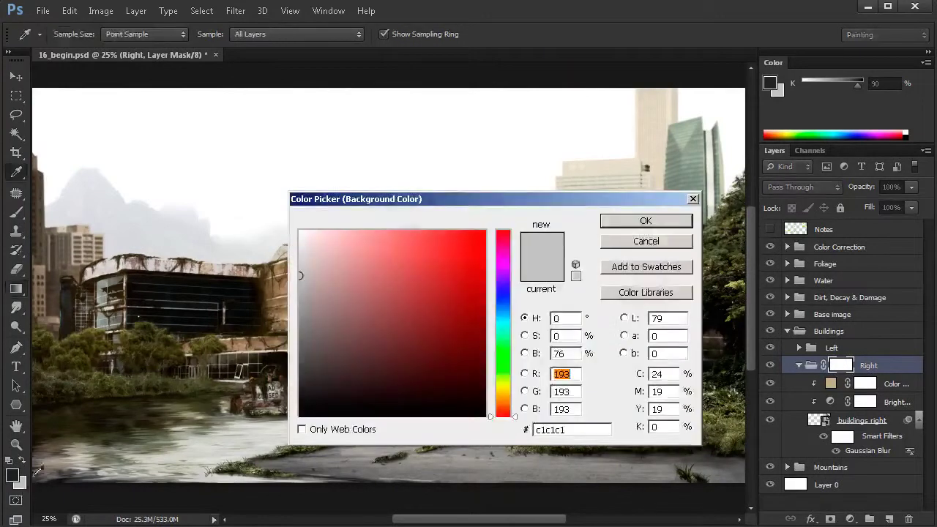
drag(462, 200, 462, 169)
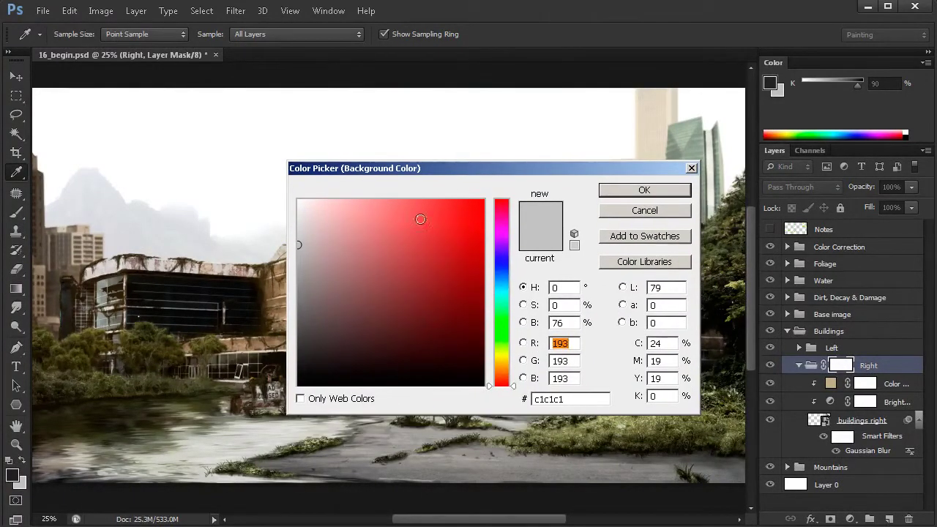
drag(302, 245, 300, 200)
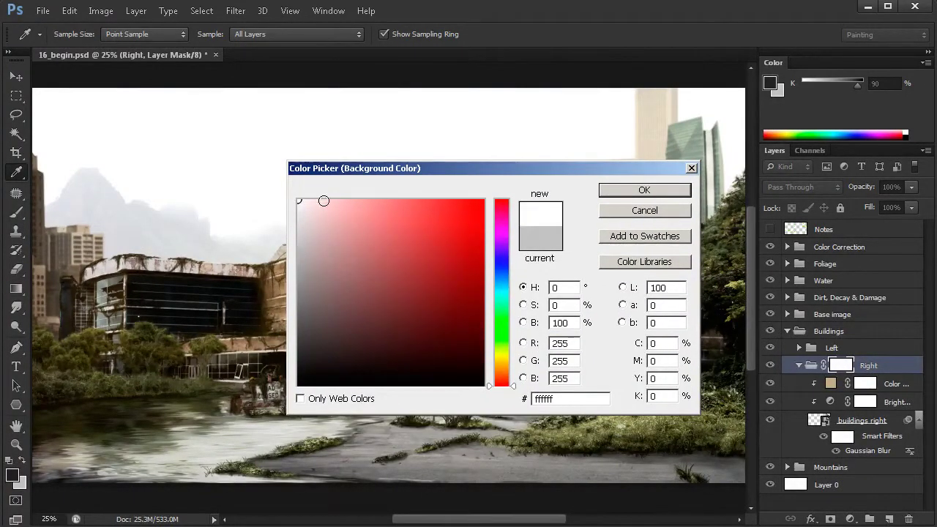
click(605, 190)
click(12, 476)
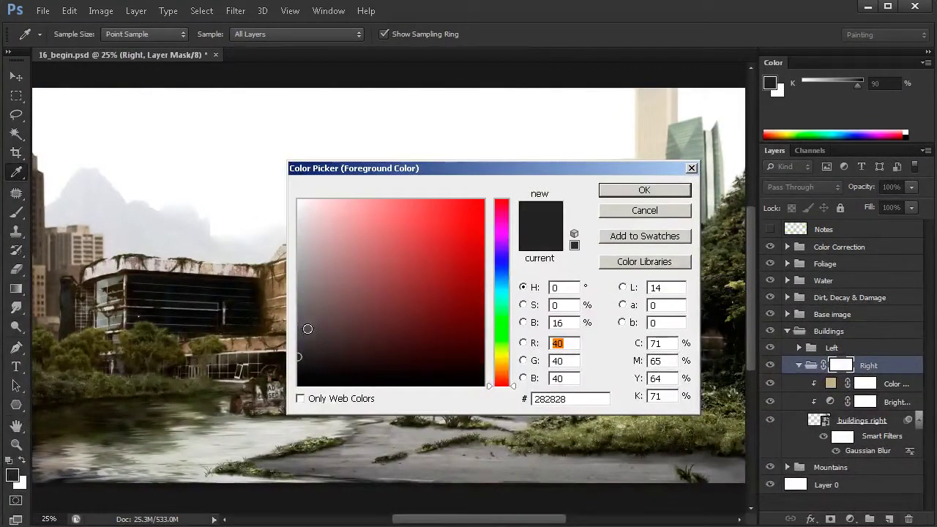
drag(299, 358, 298, 257)
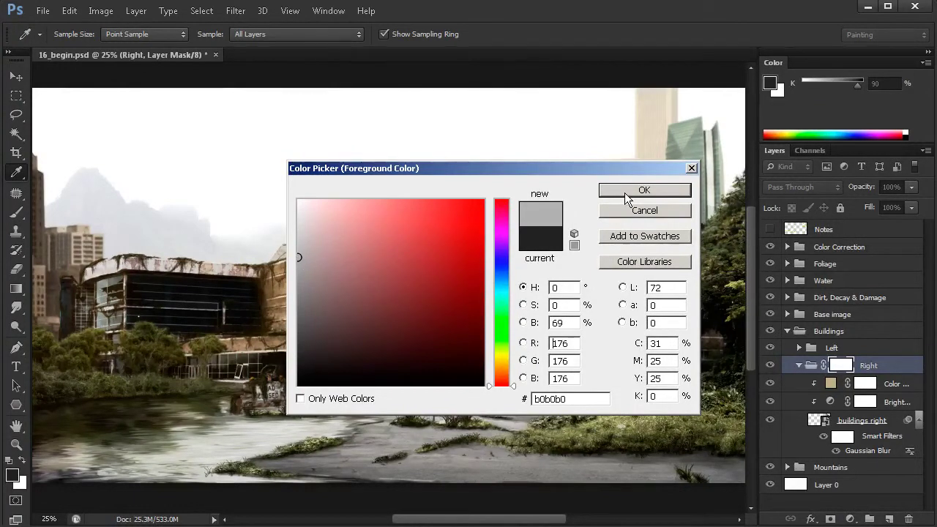
click(624, 193)
Step: Draw a vertical gray-to-white gradient on the Right group's mask, from the image's upper edge down to the base of the towers
key(g)
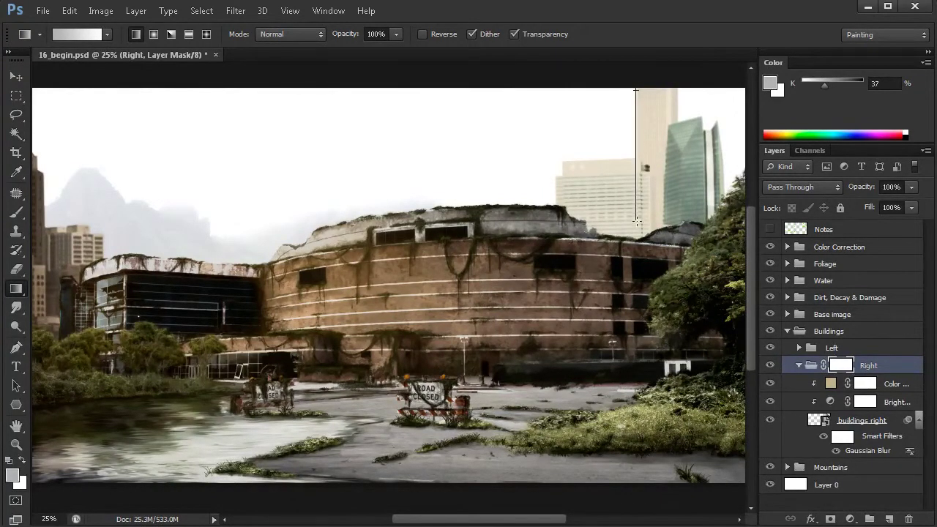
drag(638, 234, 638, 234)
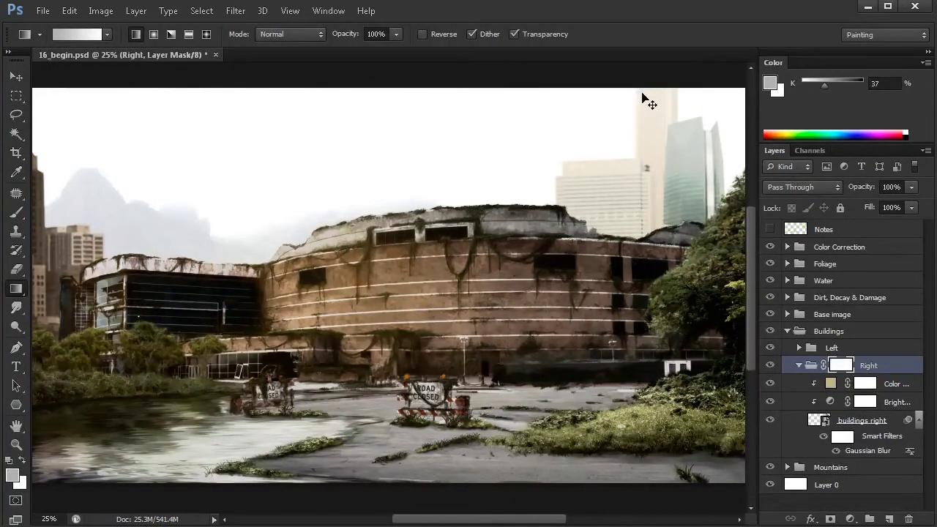
drag(645, 96, 636, 87)
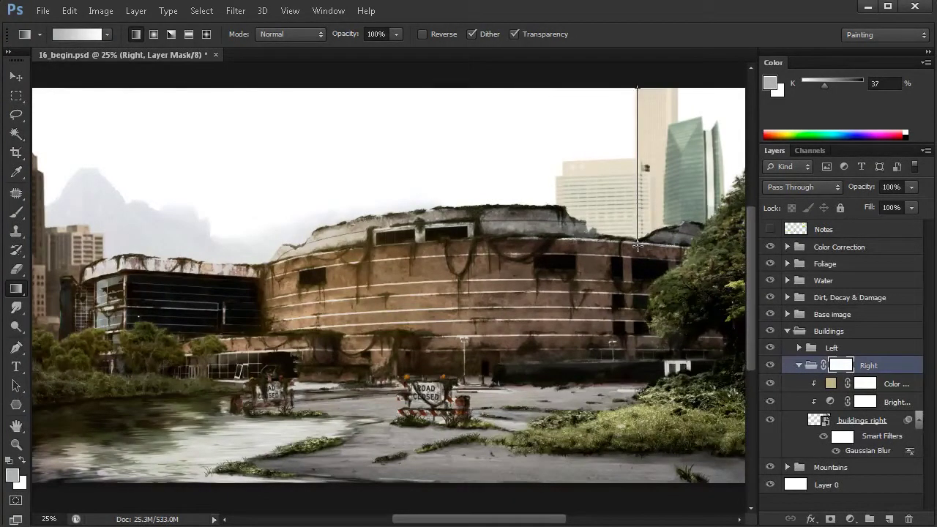
drag(638, 244, 638, 245)
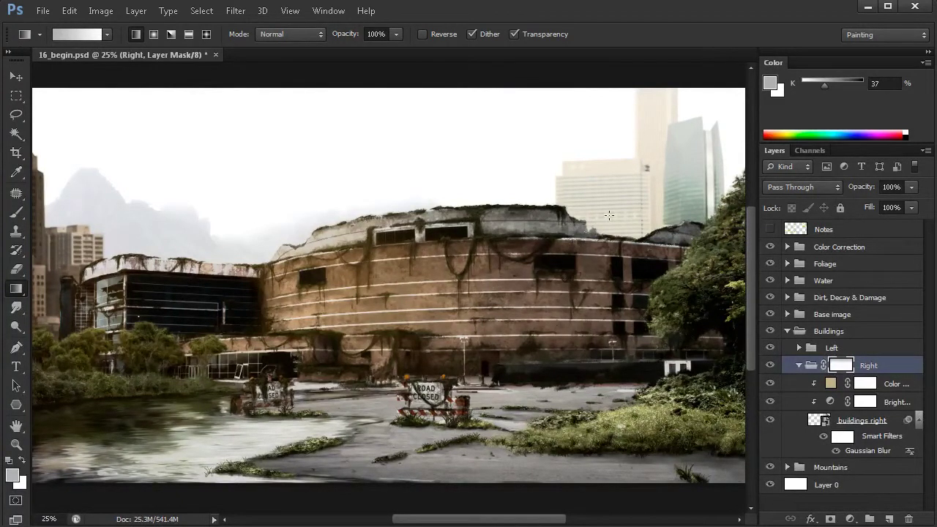
Step: Change the clipped color fill above buildings right to a darker, less saturated tan, #b0a085
double_click(830, 383)
drag(559, 178, 553, 200)
drag(508, 385, 508, 389)
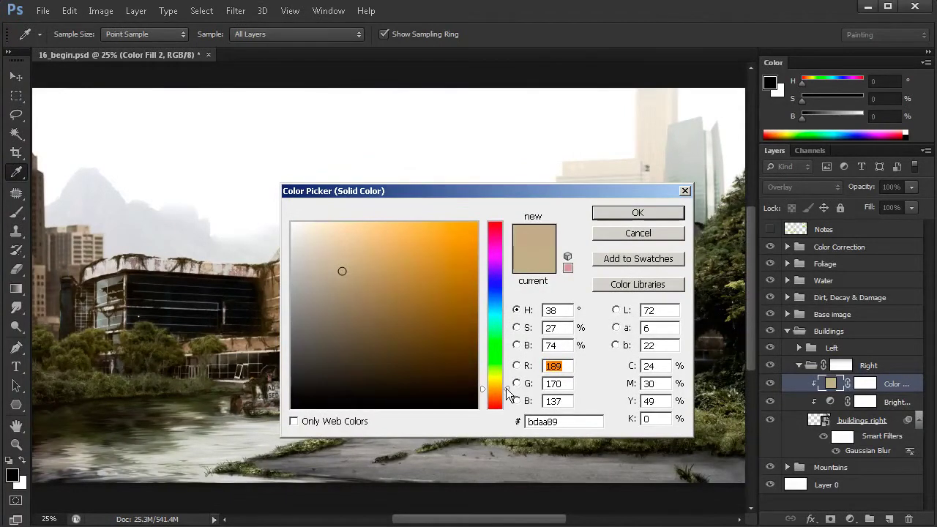
drag(341, 274, 336, 279)
drag(466, 192, 351, 215)
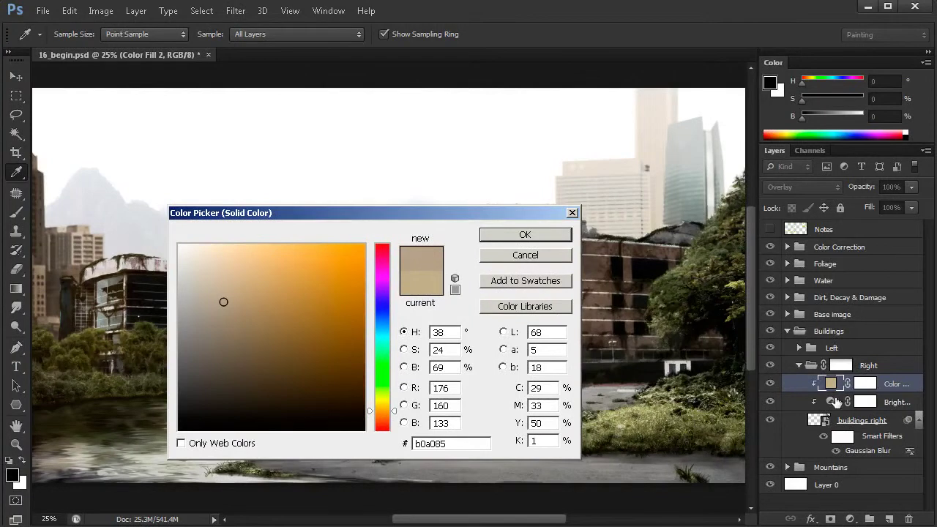
drag(510, 215, 508, 196)
click(521, 217)
key(g)
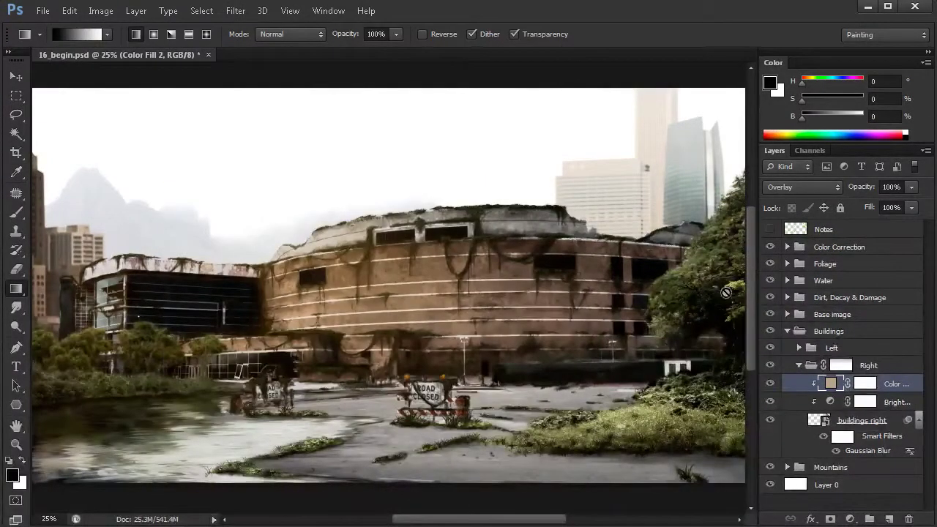
drag(527, 320, 543, 328)
key(ctrl+minus)
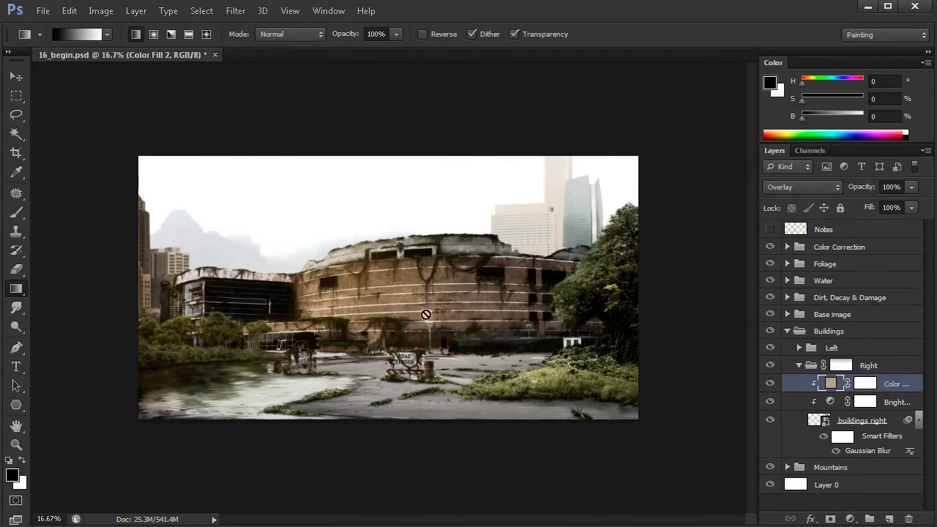
key(v)
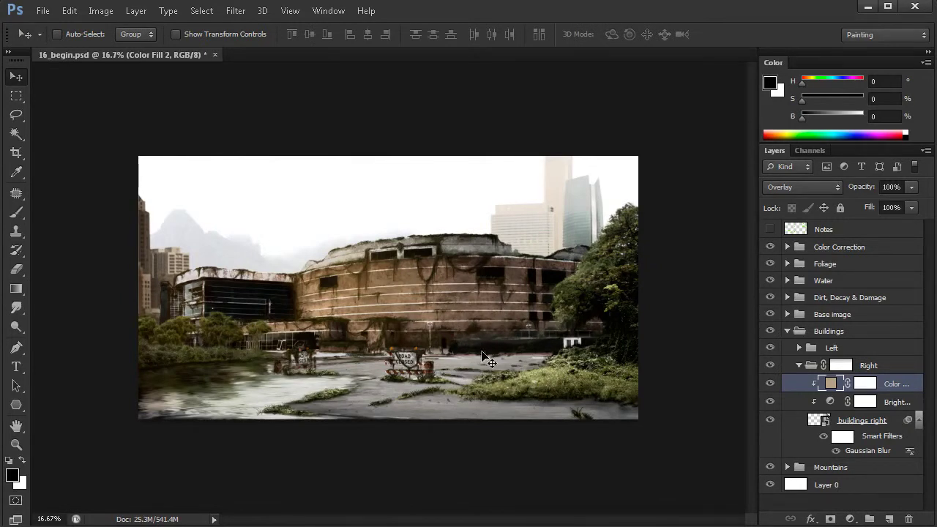
scroll(388, 287, up, 2)
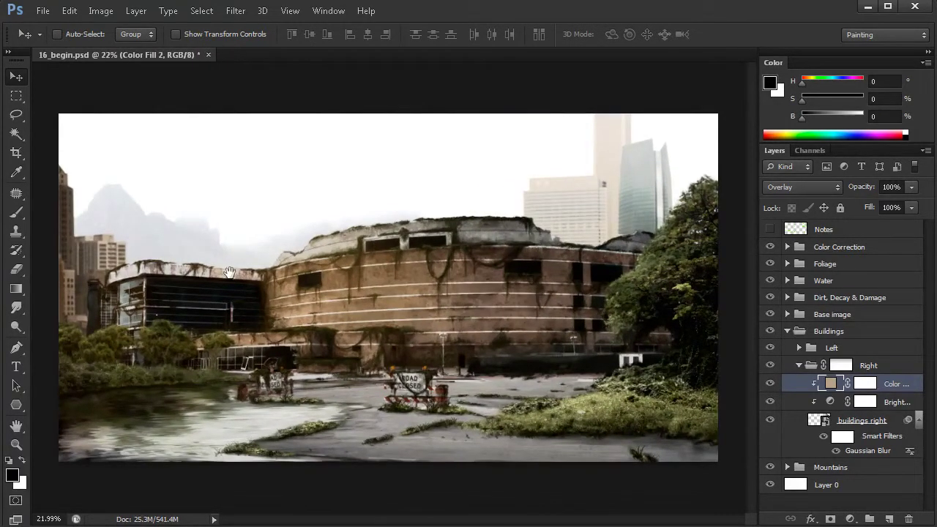